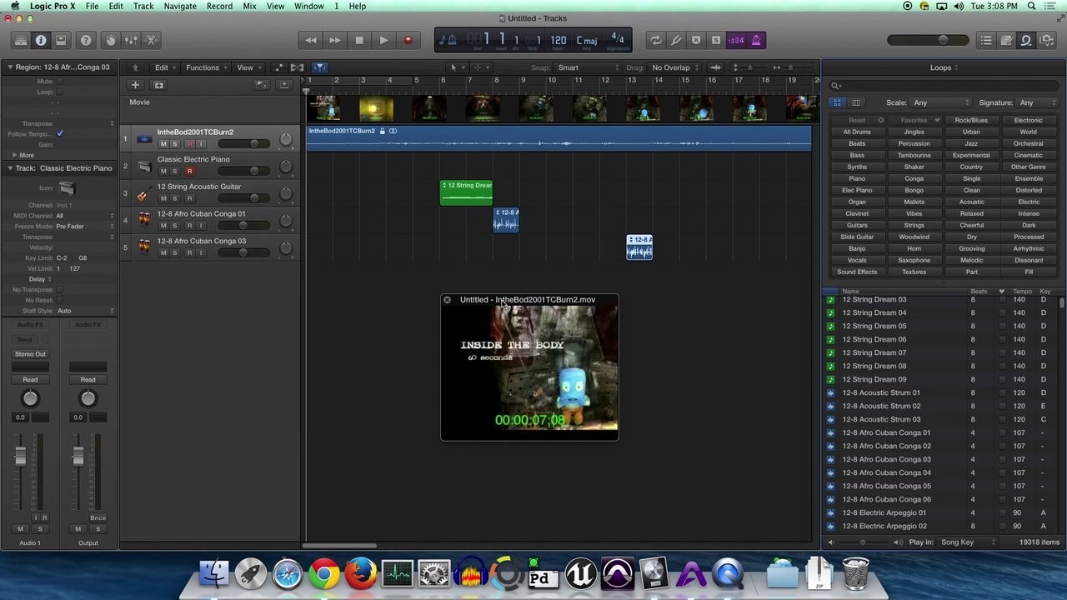
Nudge the movie window up and switch the main LCD to Time, reading 01:00:00:00.00
left_click_drag(504, 305, 501, 290)
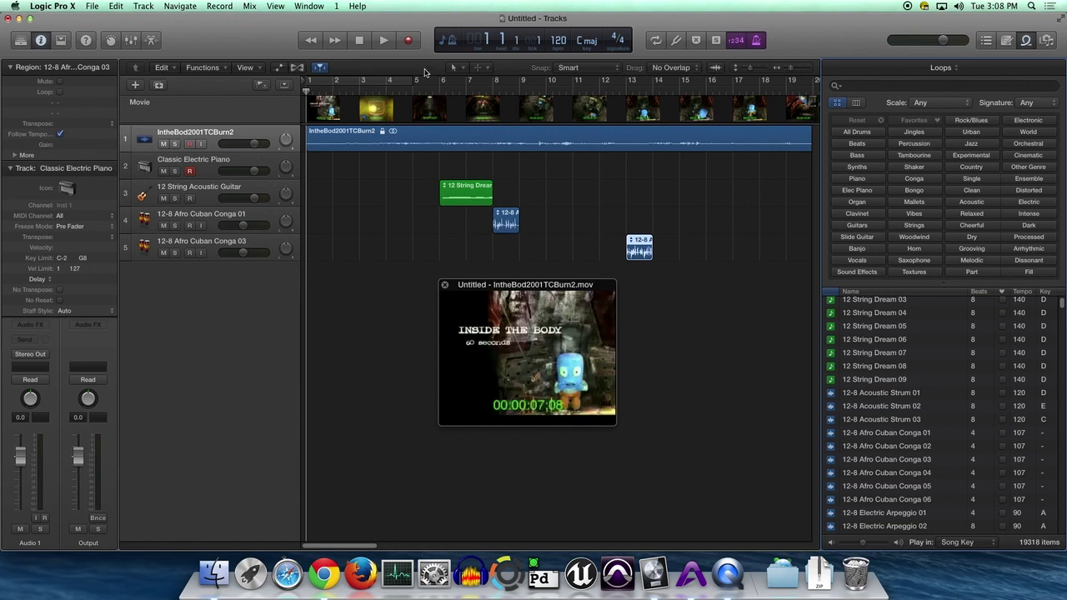
right_click(436, 52)
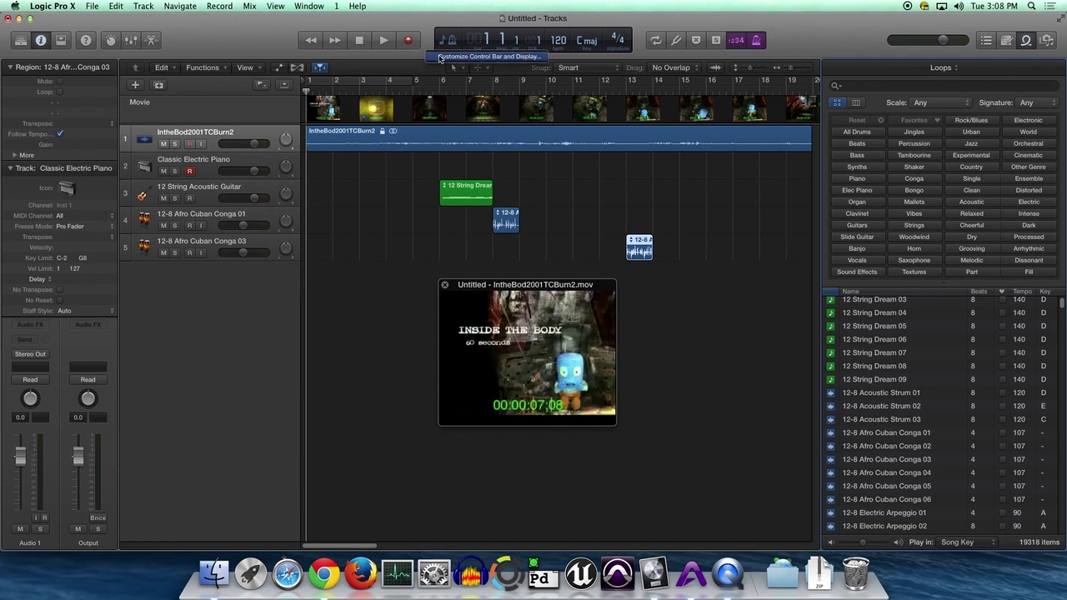
left_click(440, 56)
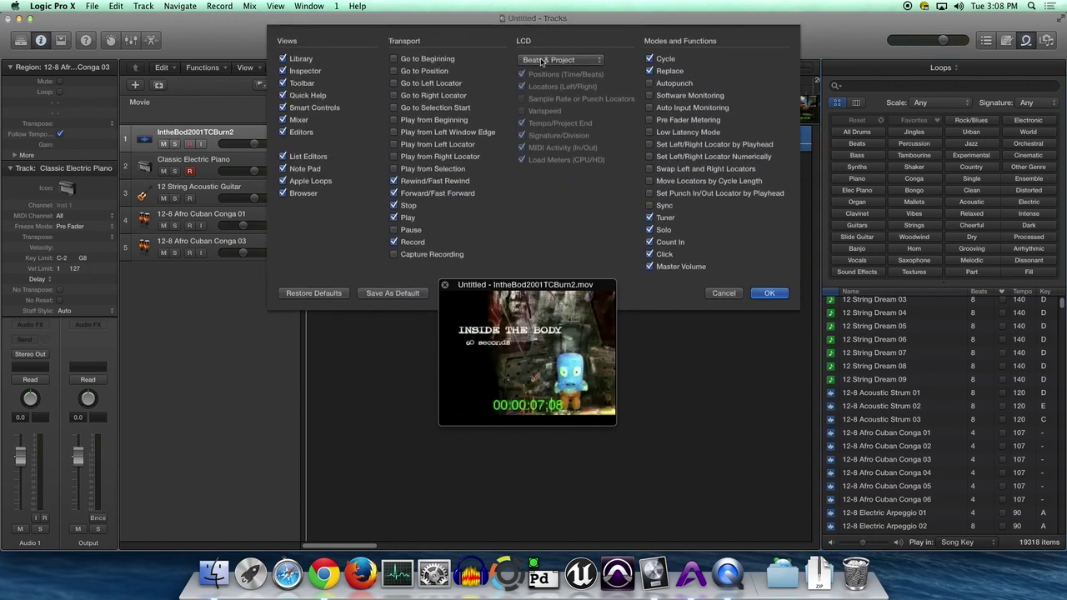
left_click(542, 60)
left_click(546, 87)
left_click(768, 294)
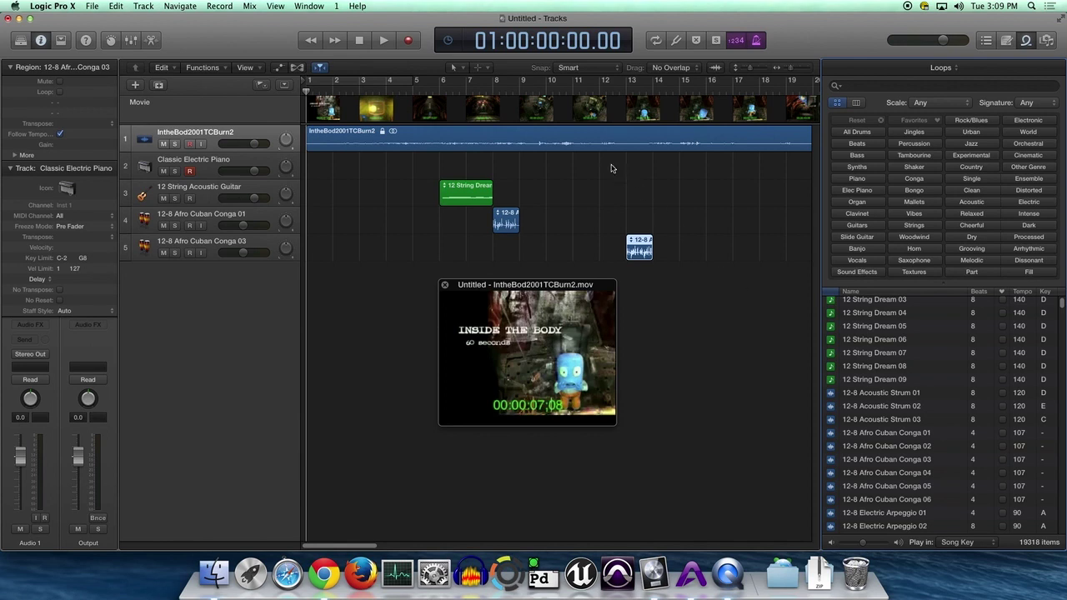
Open the Giant Time Display and place it below the movie window
left_click(448, 40)
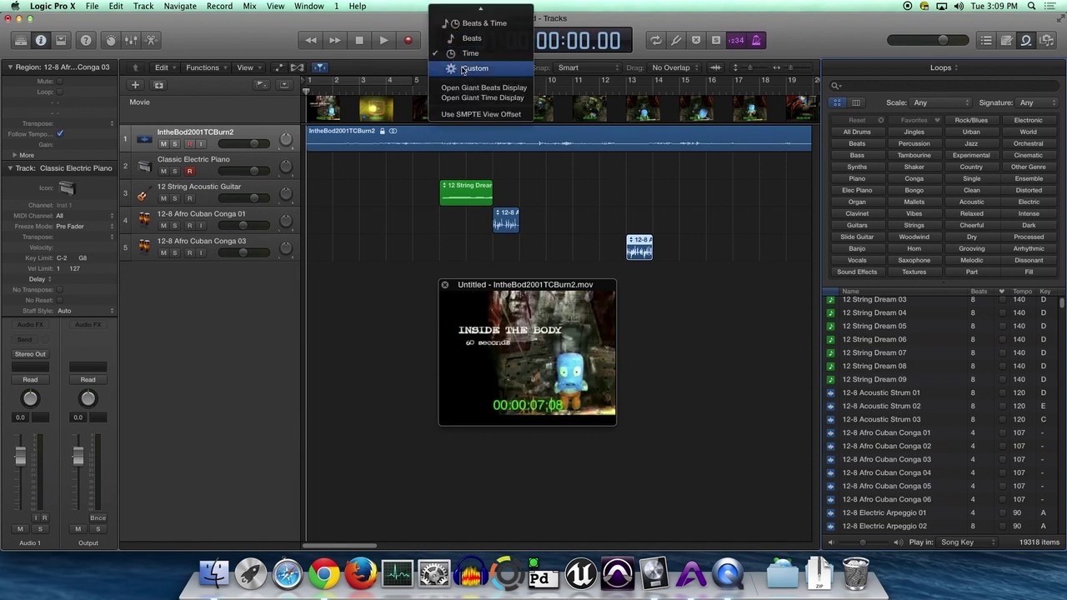
left_click(479, 98)
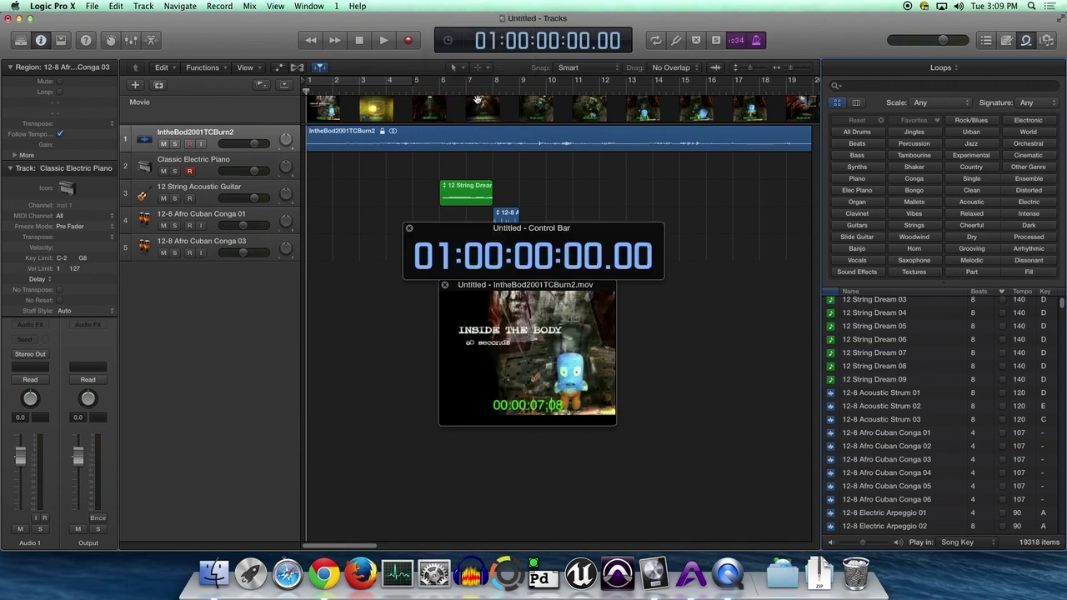
left_click_drag(470, 232, 473, 451)
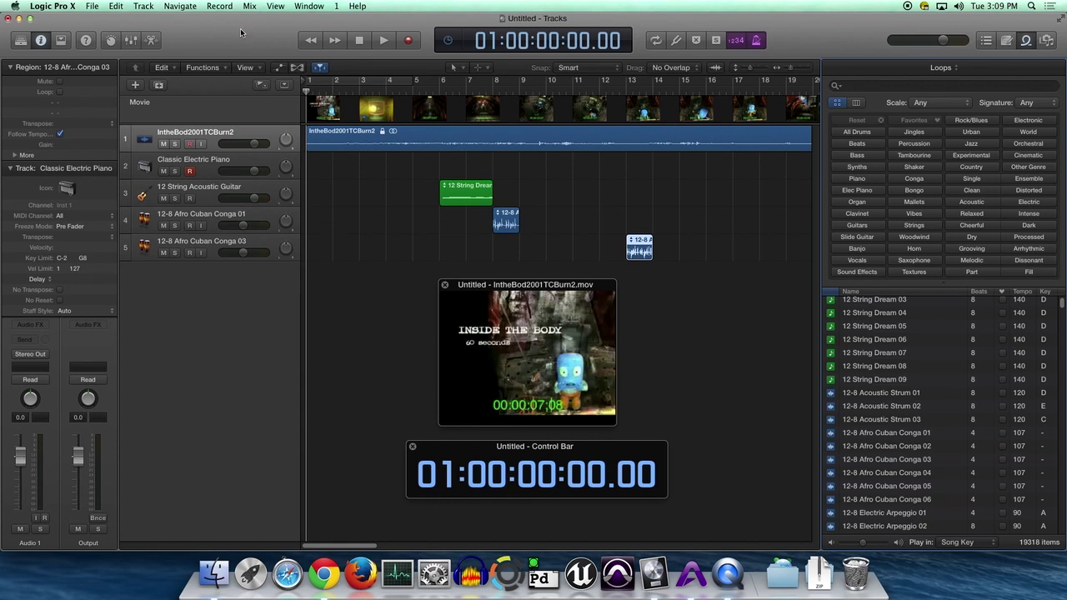
left_click(92, 7)
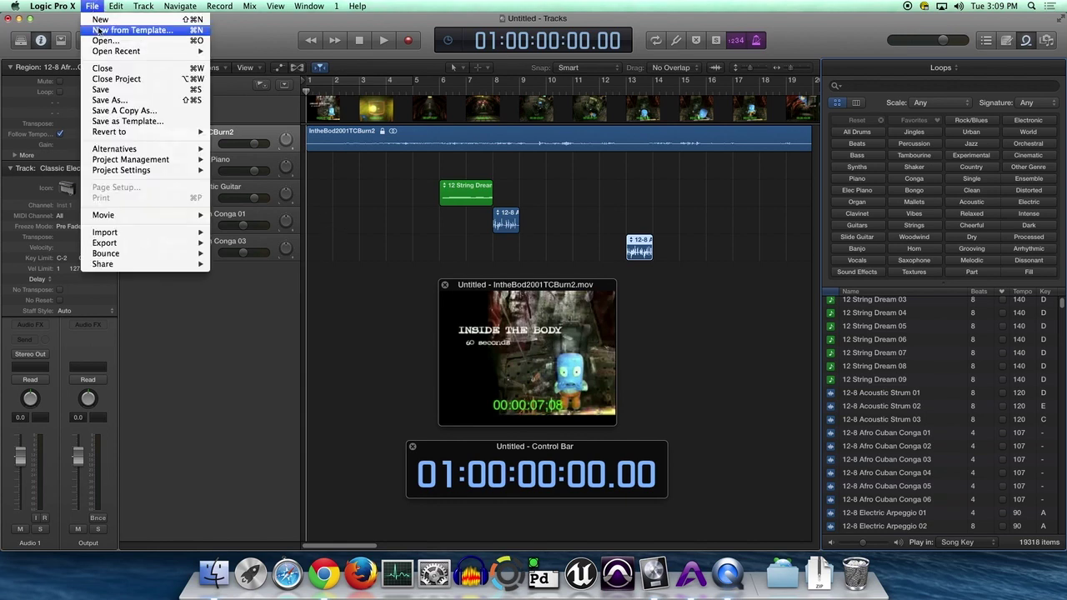
Open the Synchronization project settings at upper left, with the movie window moved right
mouse_move(144, 218)
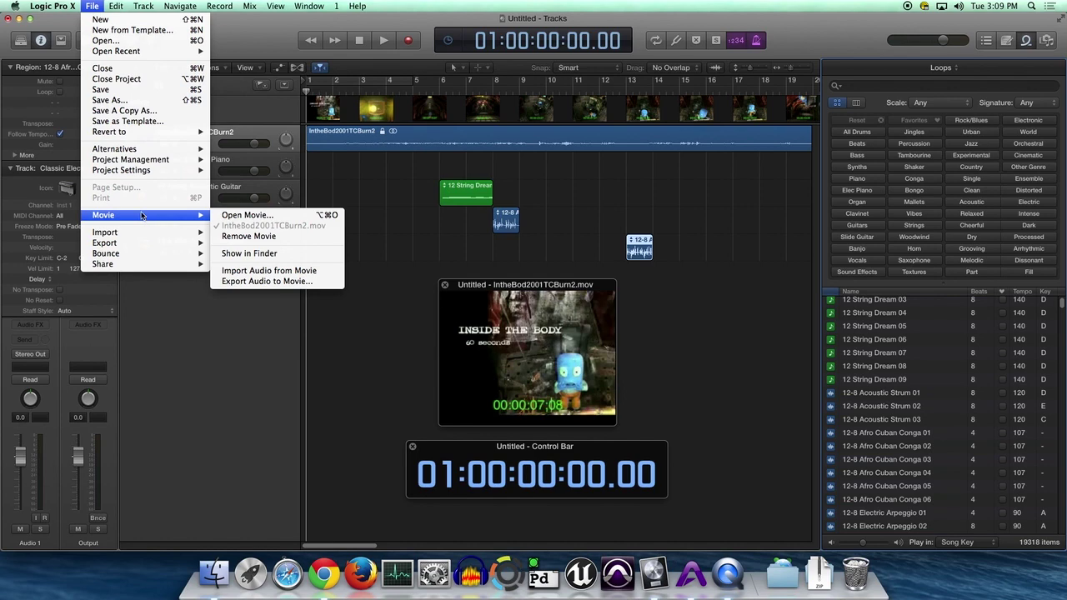
mouse_move(185, 171)
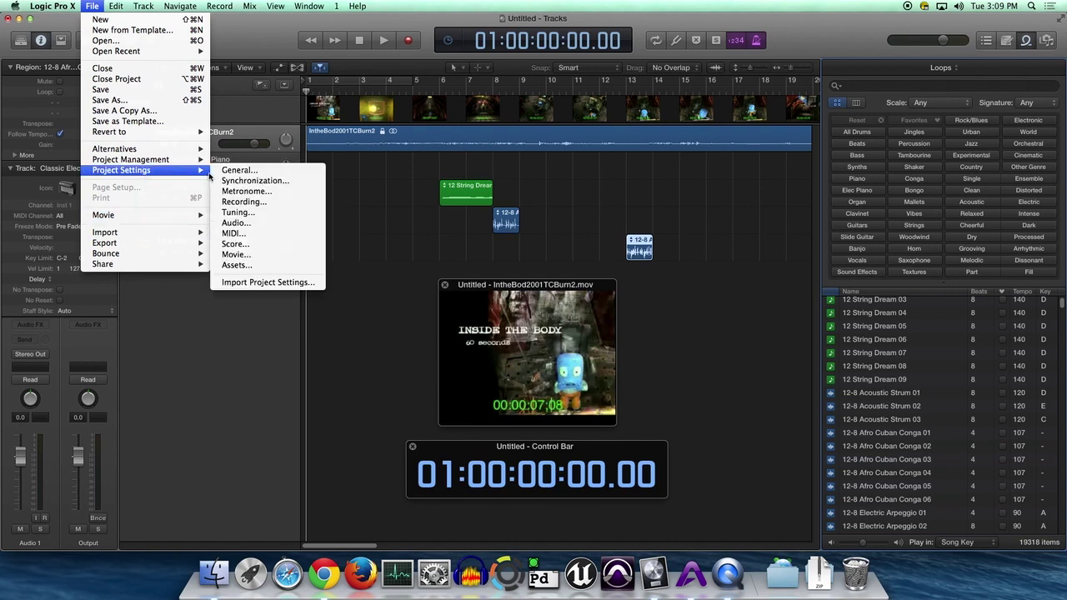
left_click(254, 182)
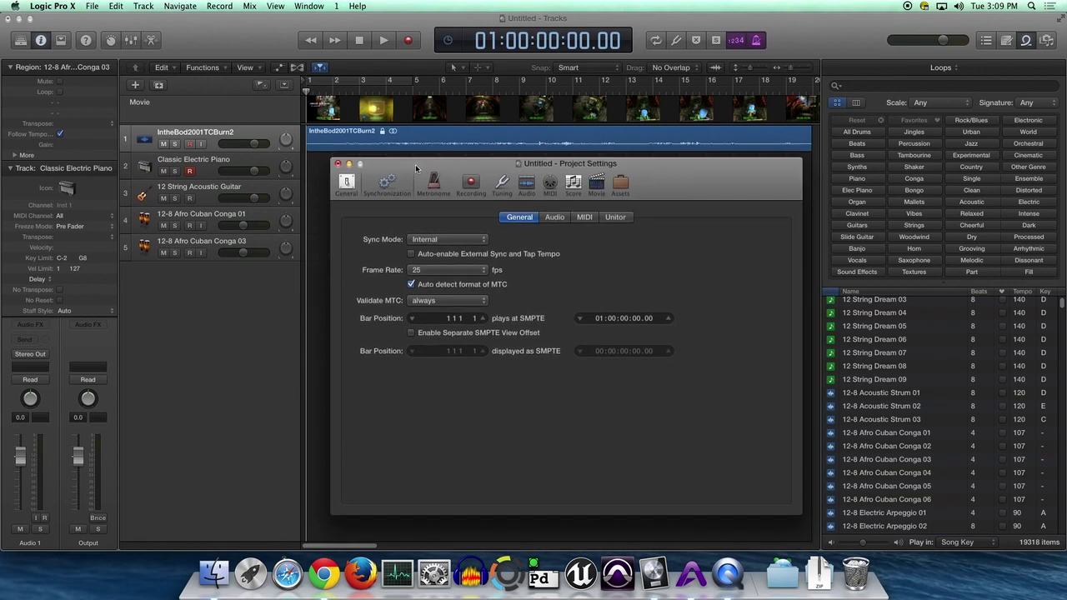
left_click_drag(419, 173, 146, 86)
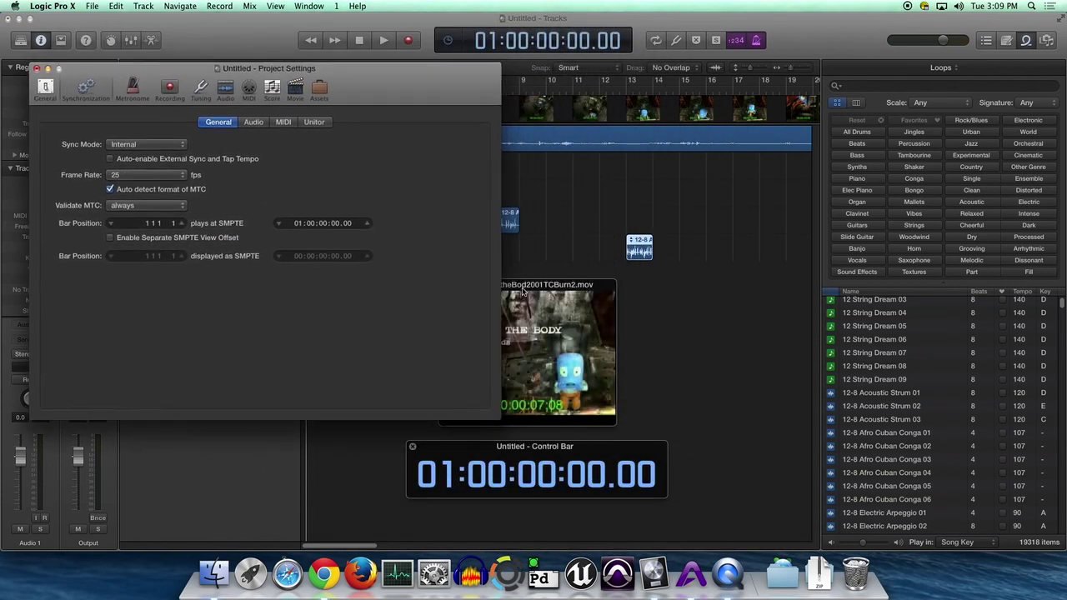
left_click_drag(523, 291, 688, 290)
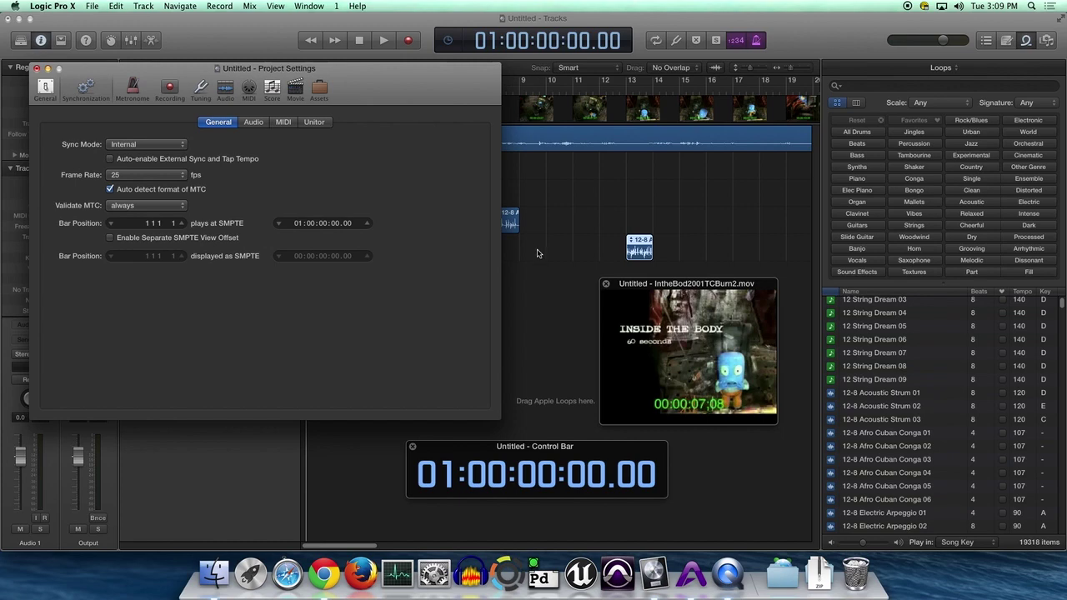
Open a new Finder window listing the Desktop folder's movie and audio files
key("super+Tab")
key("super+Tab")
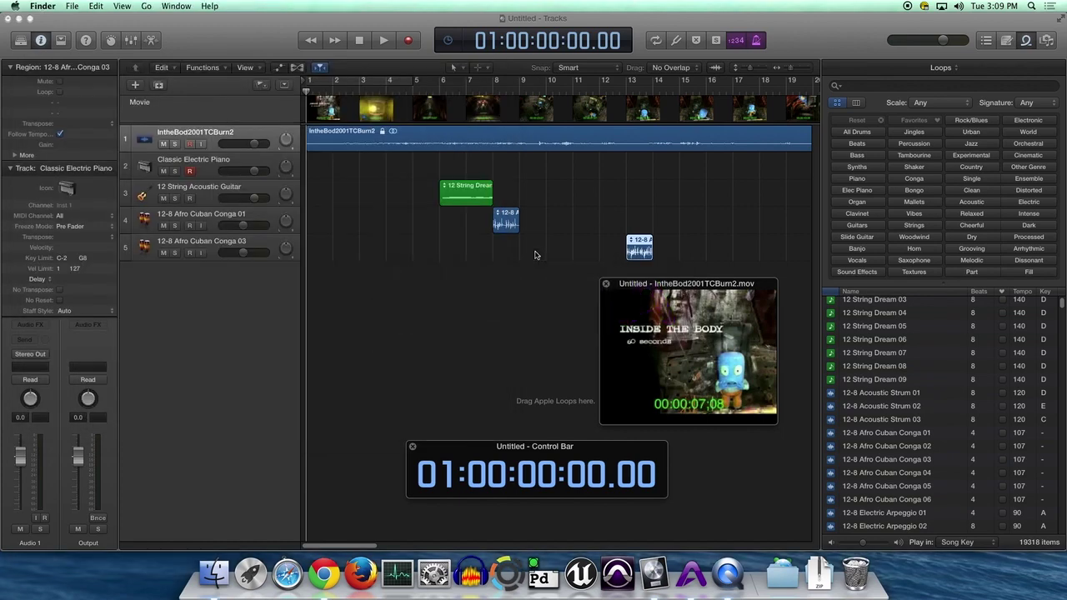
key("super+n")
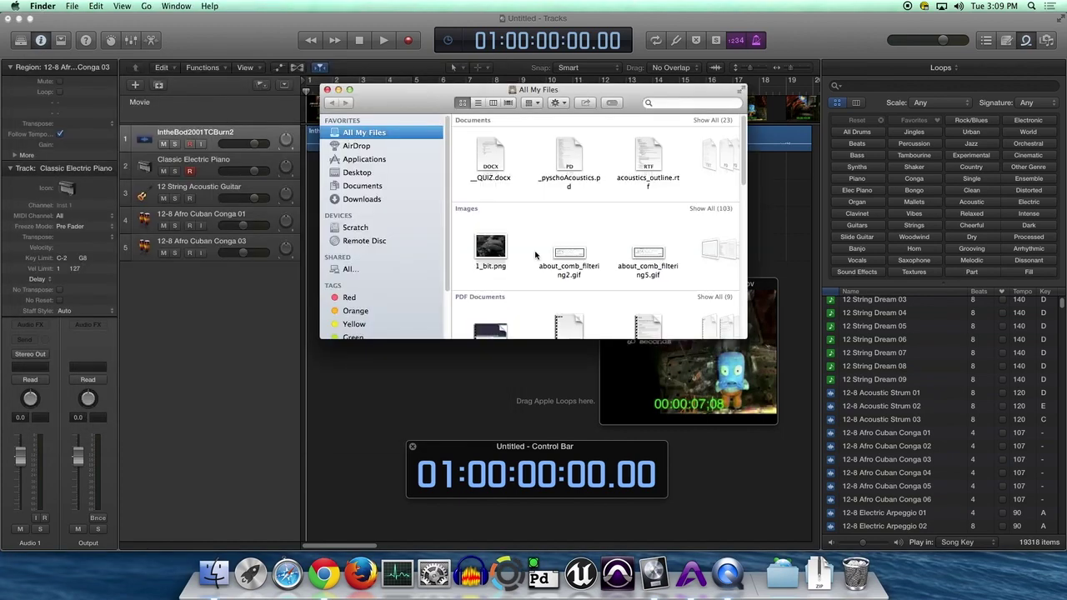
left_click(357, 174)
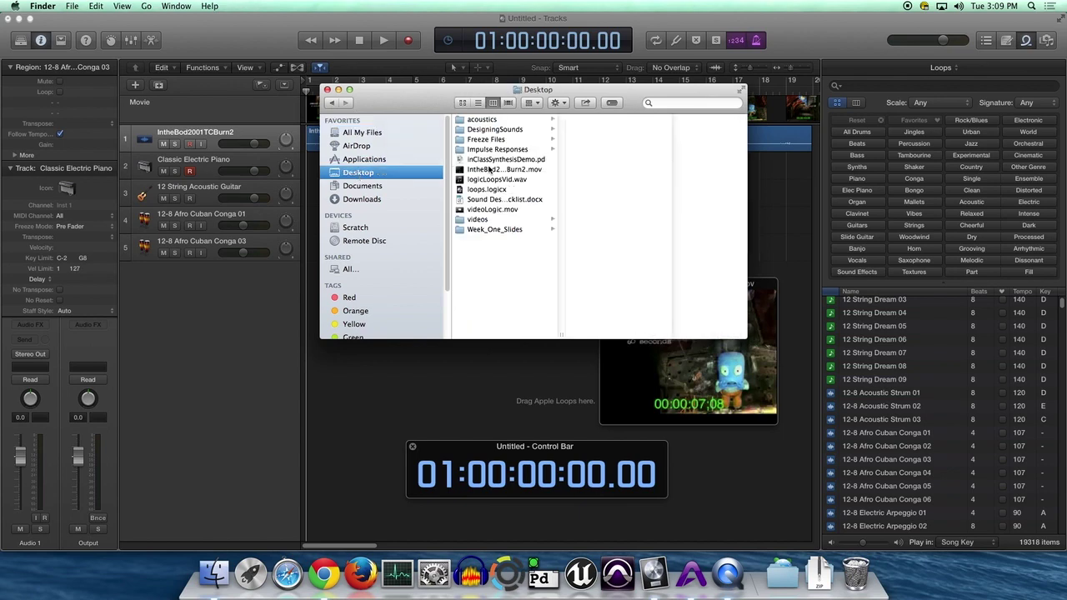
Open IntheBod2001TCBurn2.mov in QuickTime and read its 29.97 fps in the Movie Inspector
double_click(490, 171)
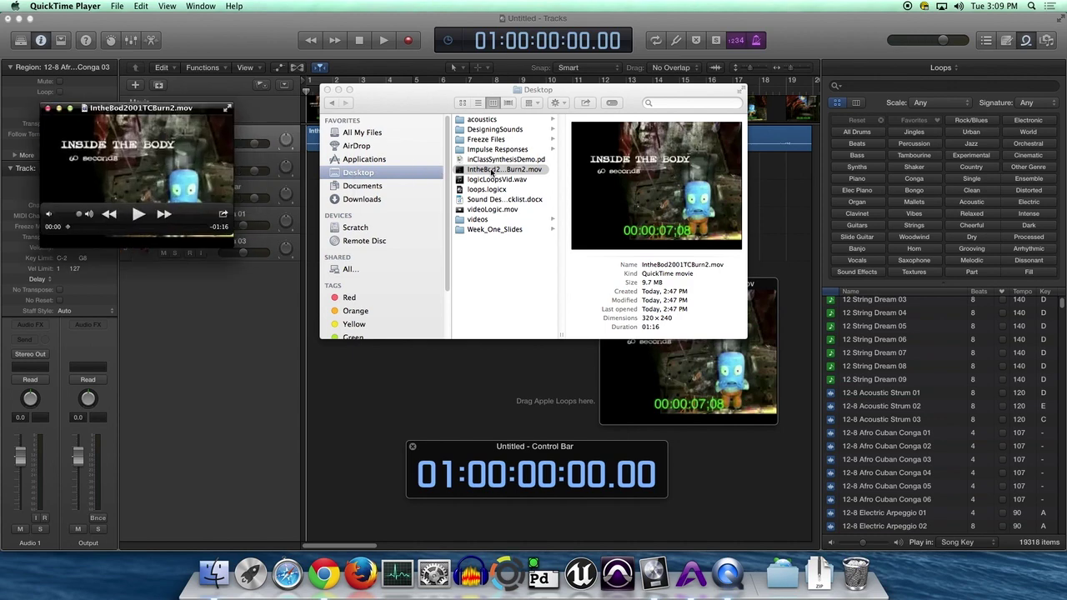
left_click(201, 6)
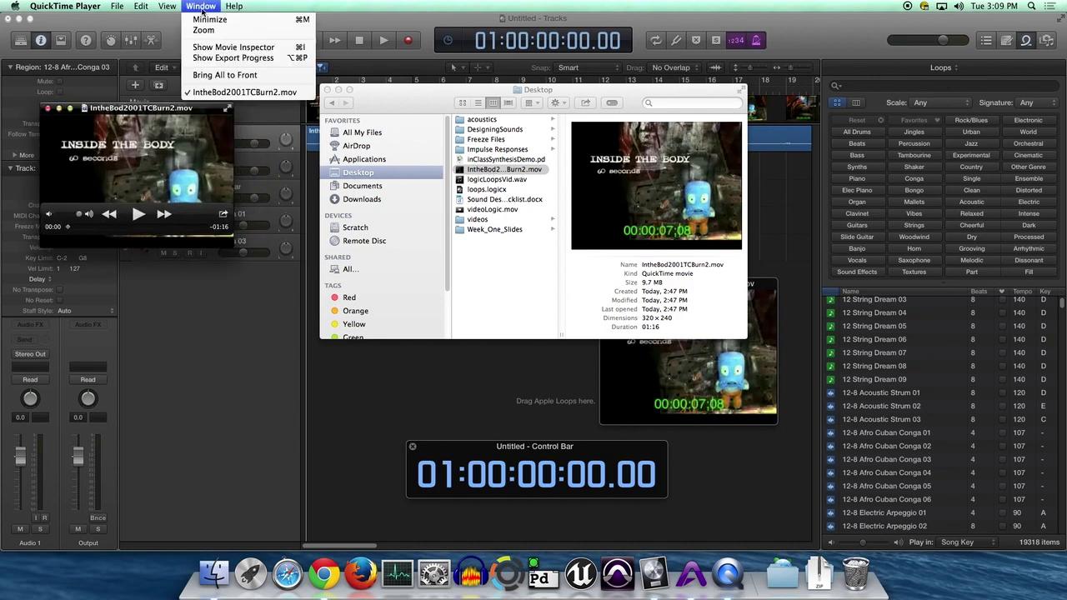
left_click(216, 49)
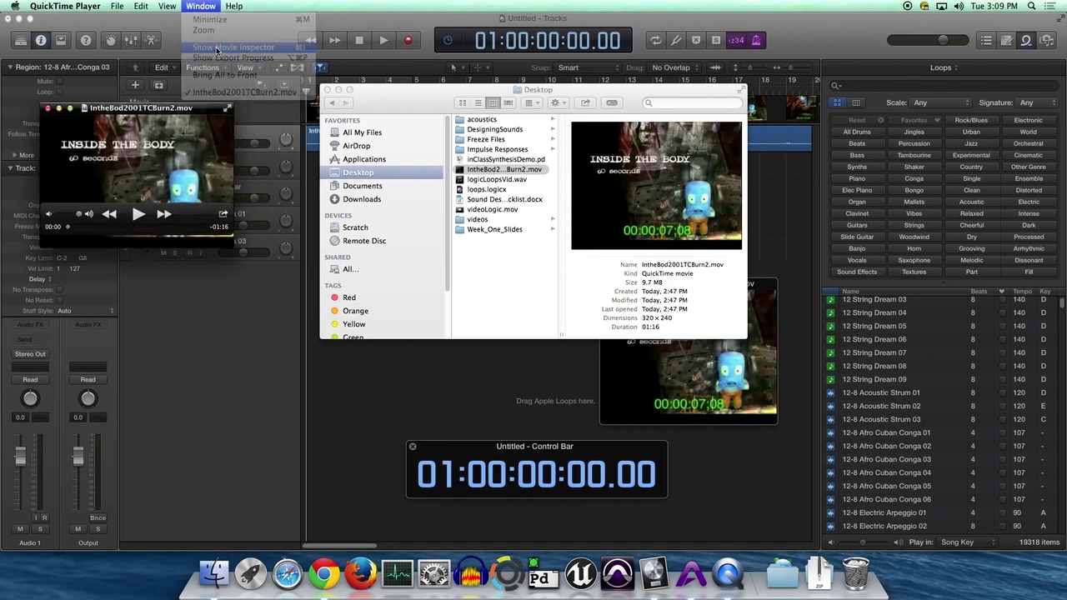
left_click_drag(218, 74, 315, 105)
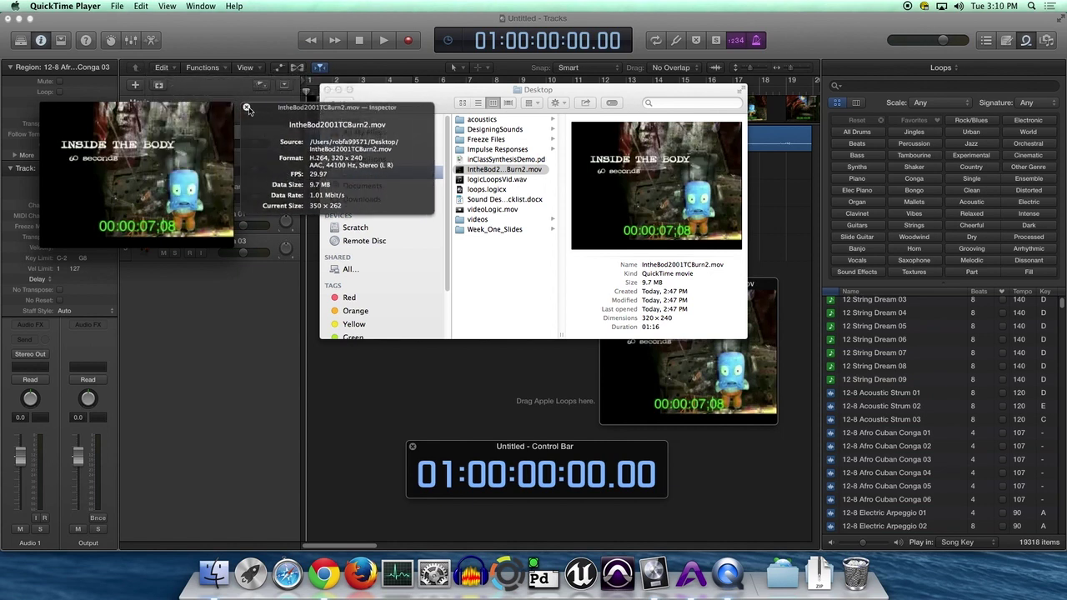
left_click(246, 107)
Set the frame rate to 29.97 and a separate SMPTE view offset of 00:00:07:08.00
left_click(246, 40)
key("alt+p")
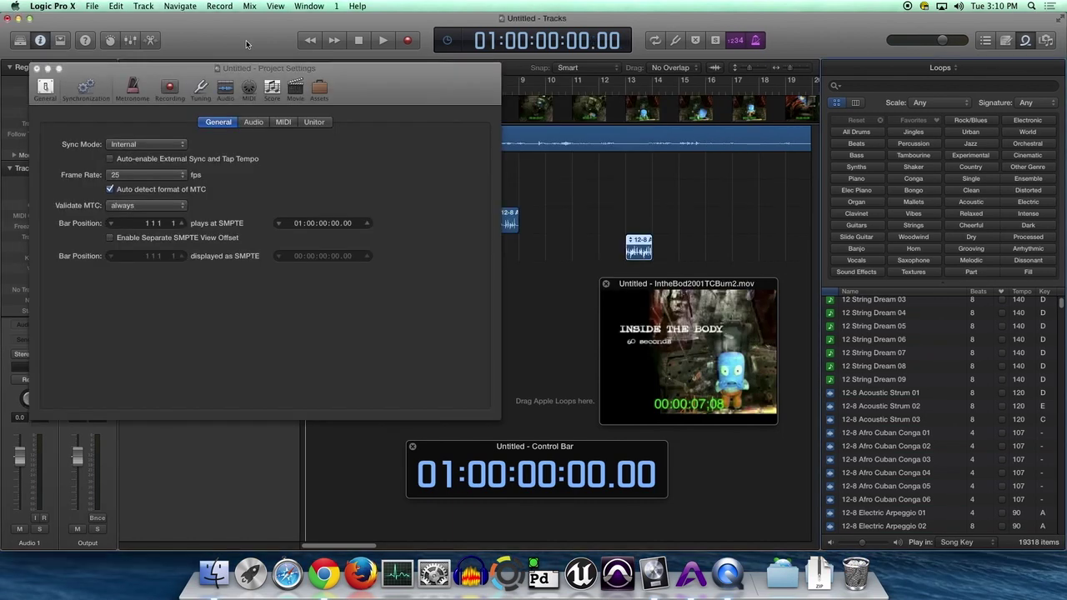
left_click(180, 176)
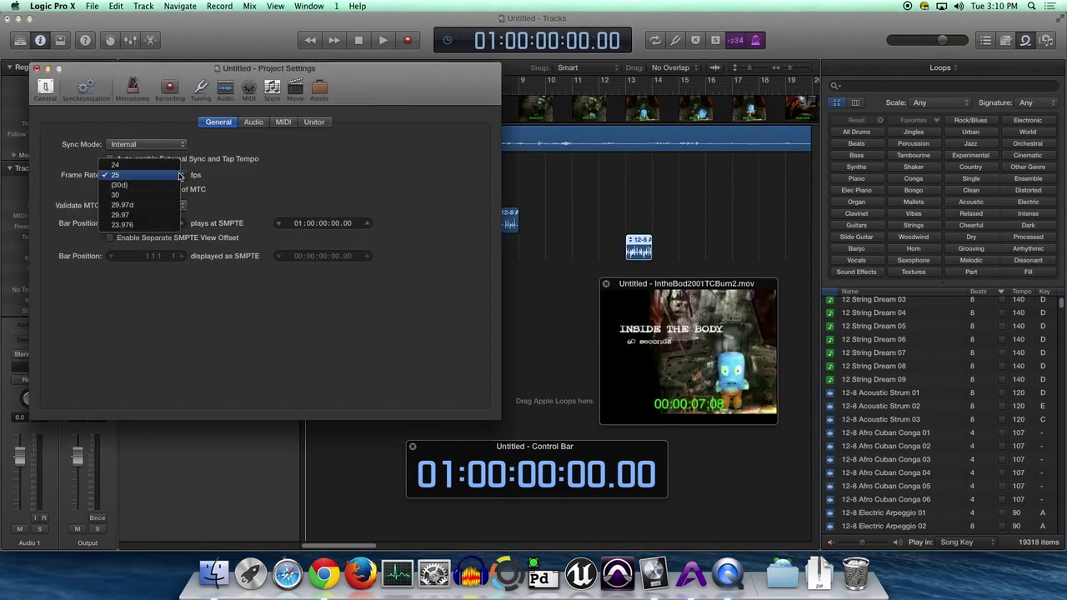
left_click(165, 215)
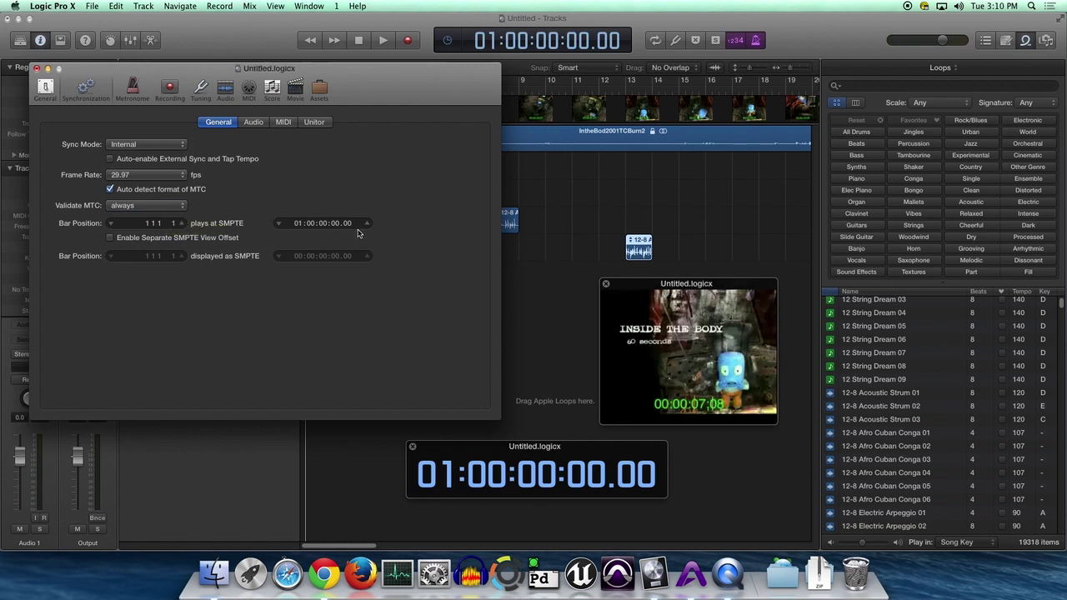
left_click(110, 239)
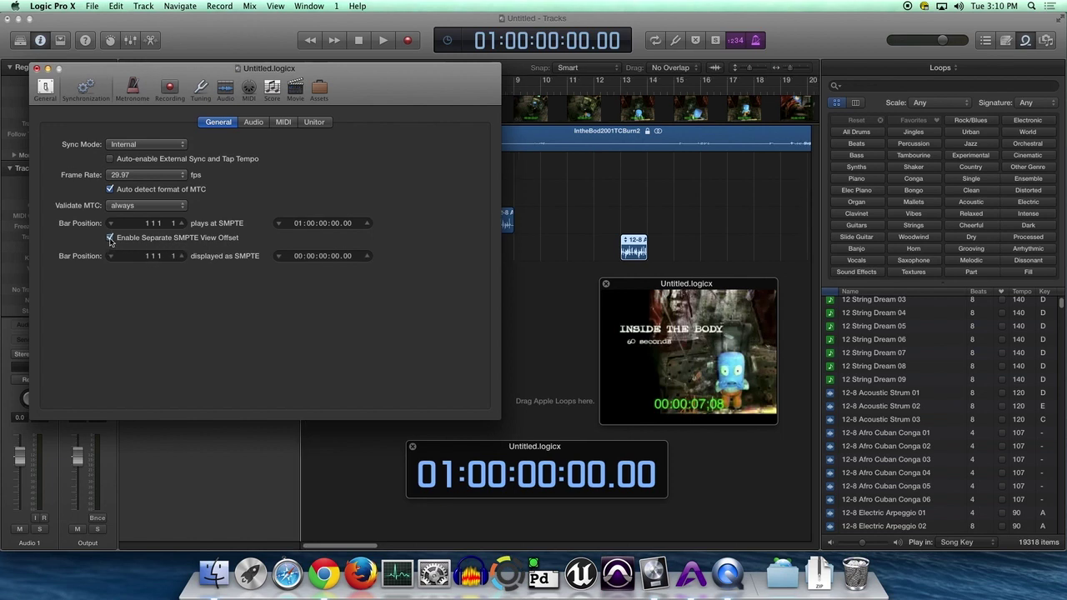
left_click(326, 256)
type("7")
key("Tab")
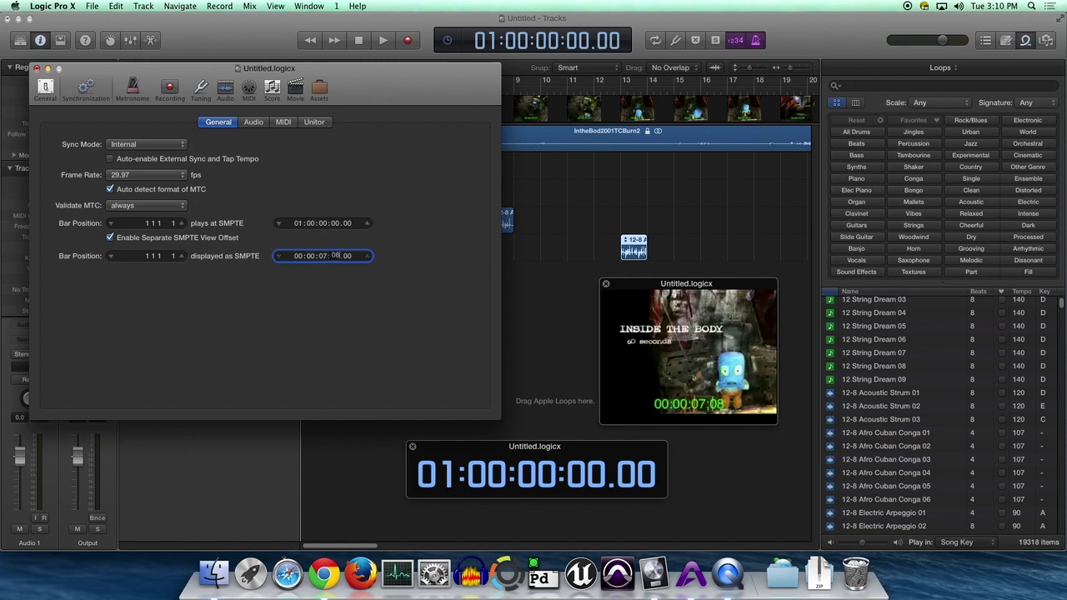
key("Return")
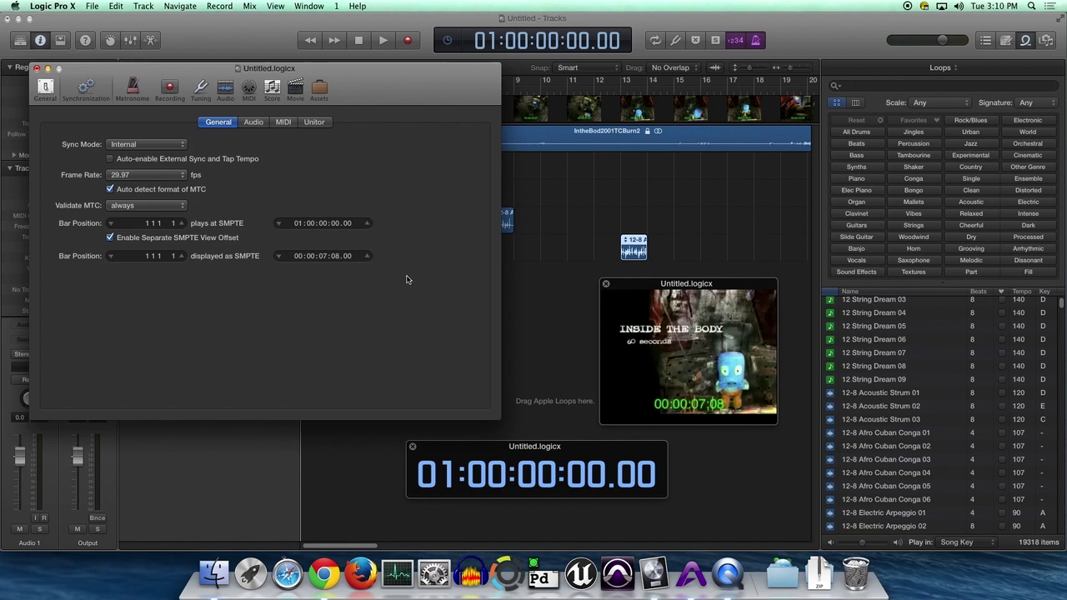
left_click(37, 70)
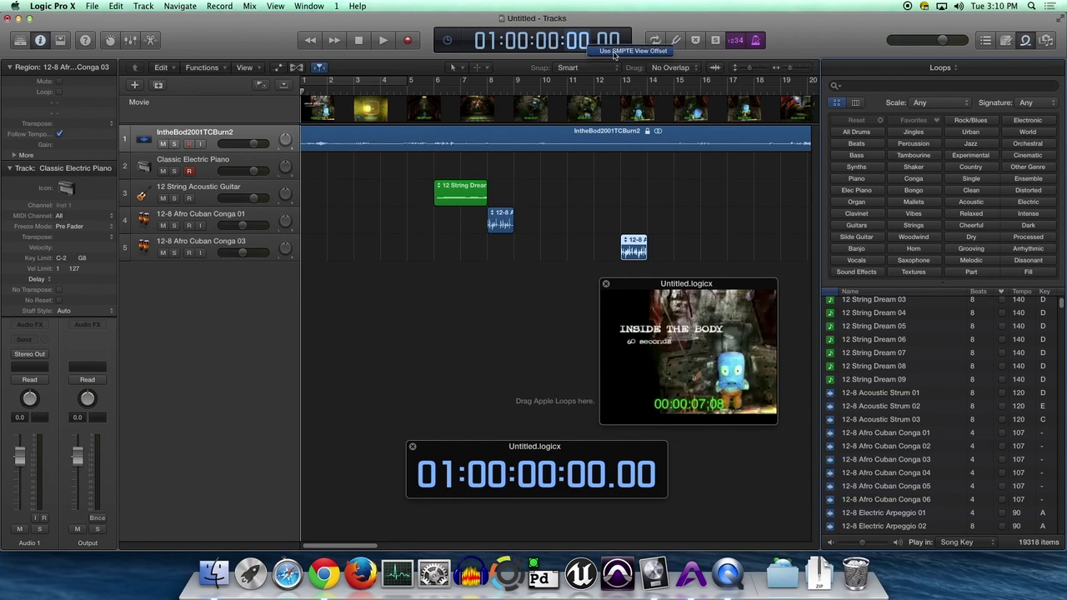
Apply the SMPTE view offset to the main clock and giant counter, both reading 00:12:02.67
left_click(615, 55)
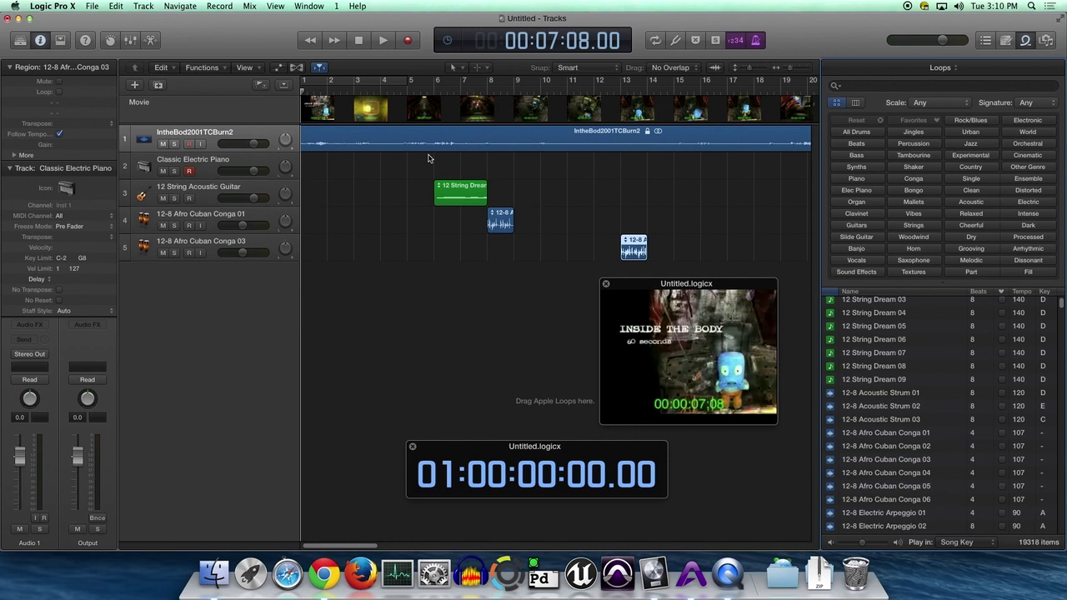
key("XF86AudioLowerVolume")
key("XF86AudioLowerVolume")
key("XF86AudioLowerVolume")
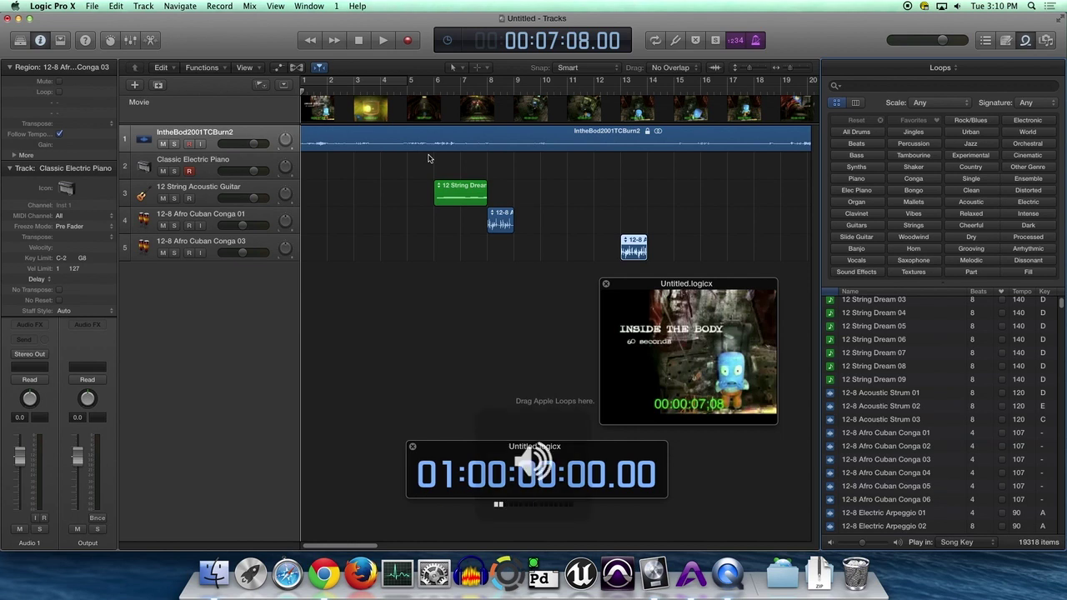
key("space")
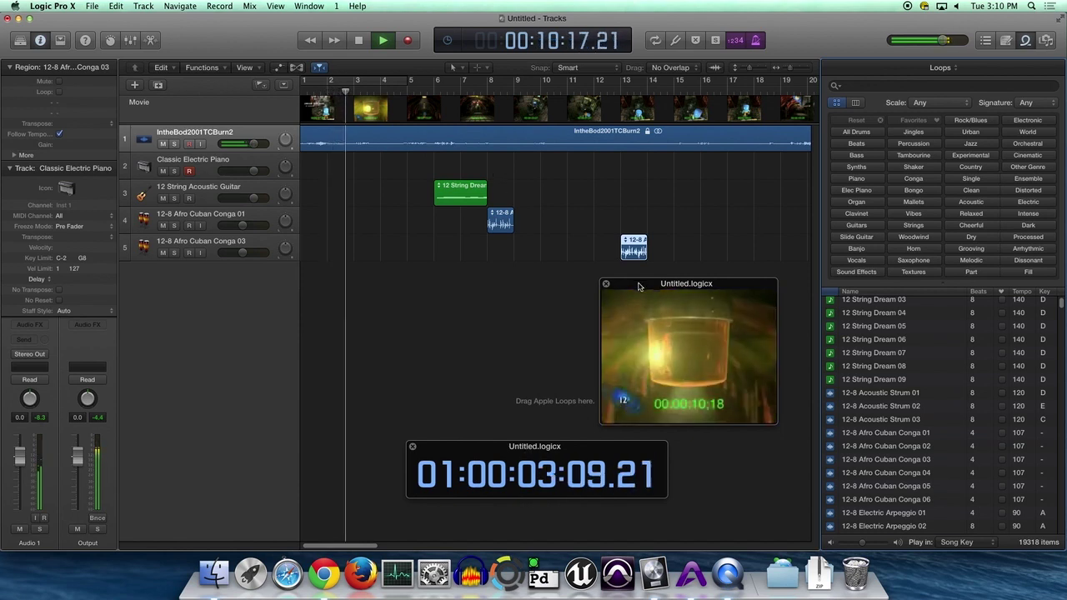
key("space")
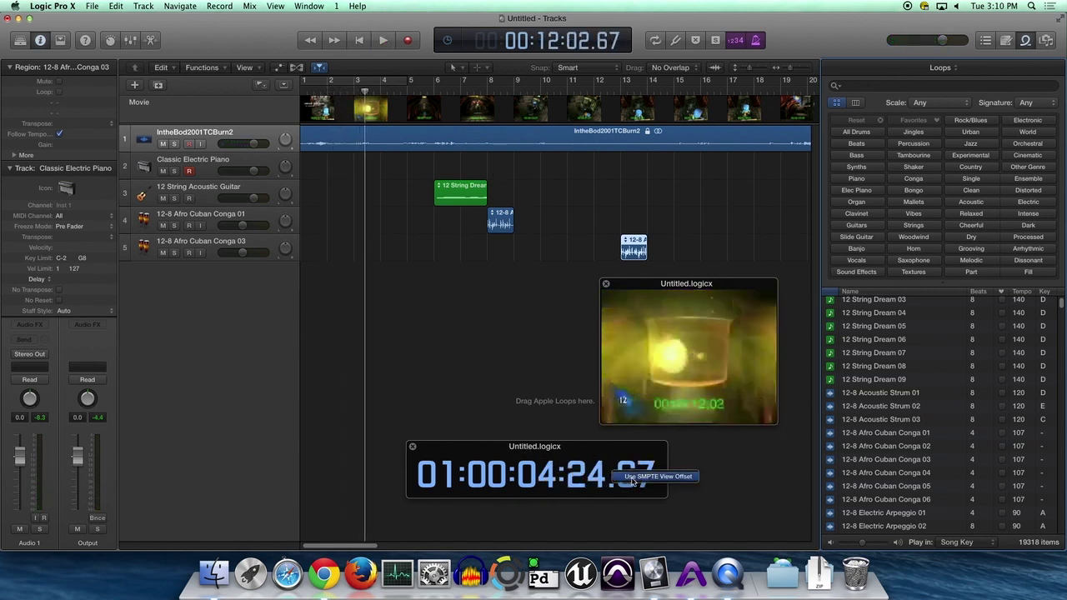
left_click(632, 480)
left_click_drag(678, 288, 524, 301)
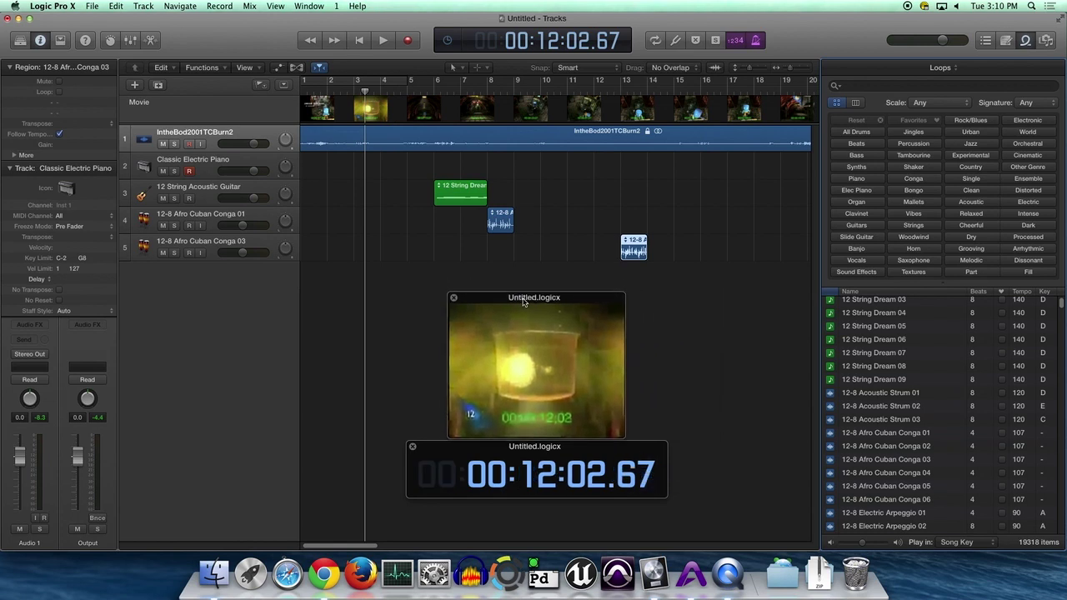
Play from the start, stopping at 00:14:01.56 against burned-in 00:00:14:02, then scroll to later bars
key("space")
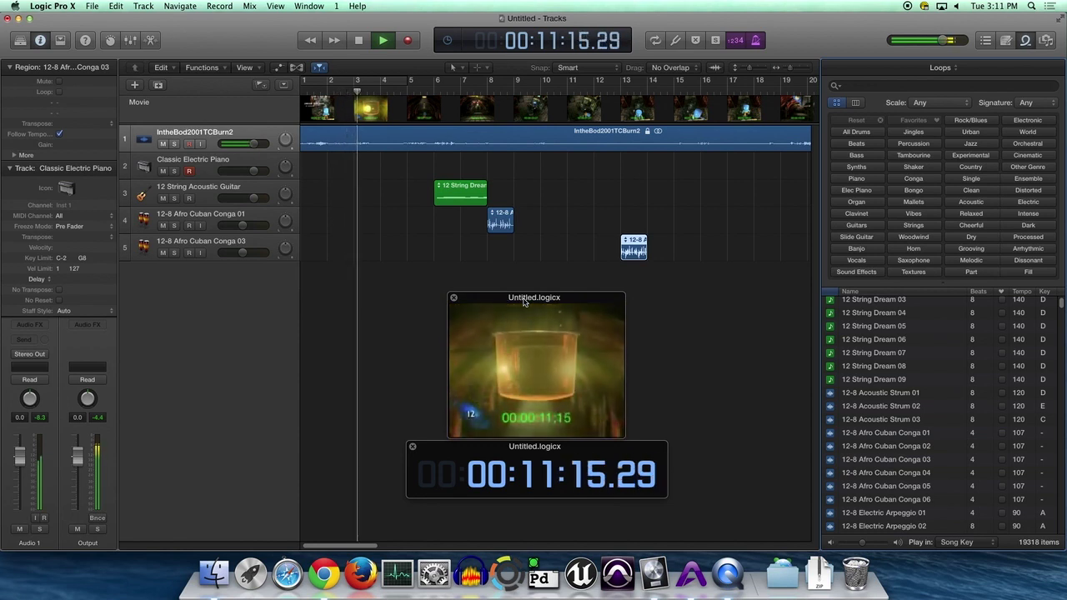
key("space")
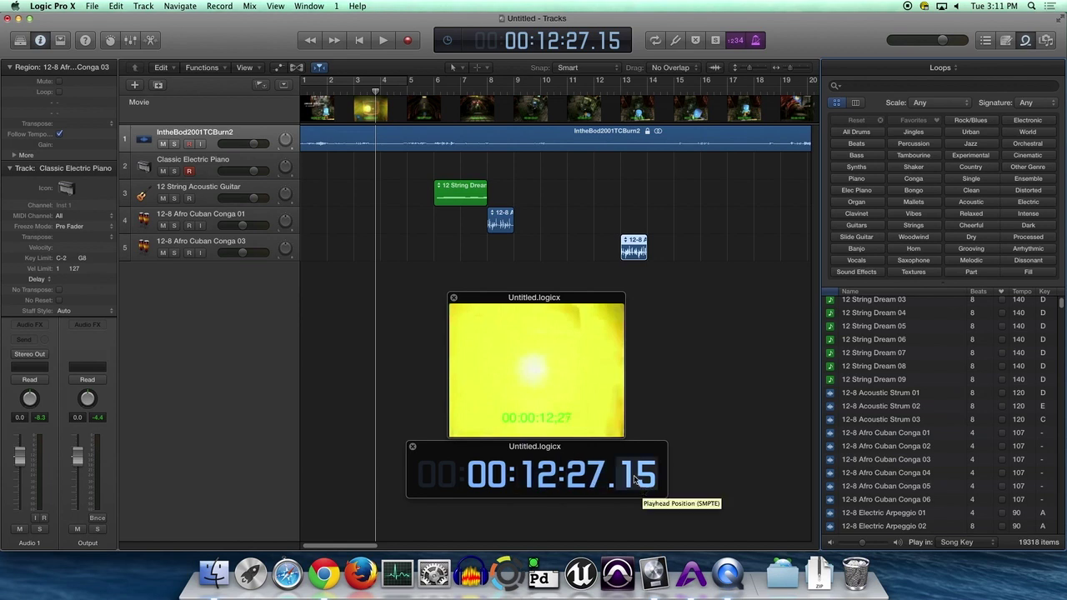
key("space")
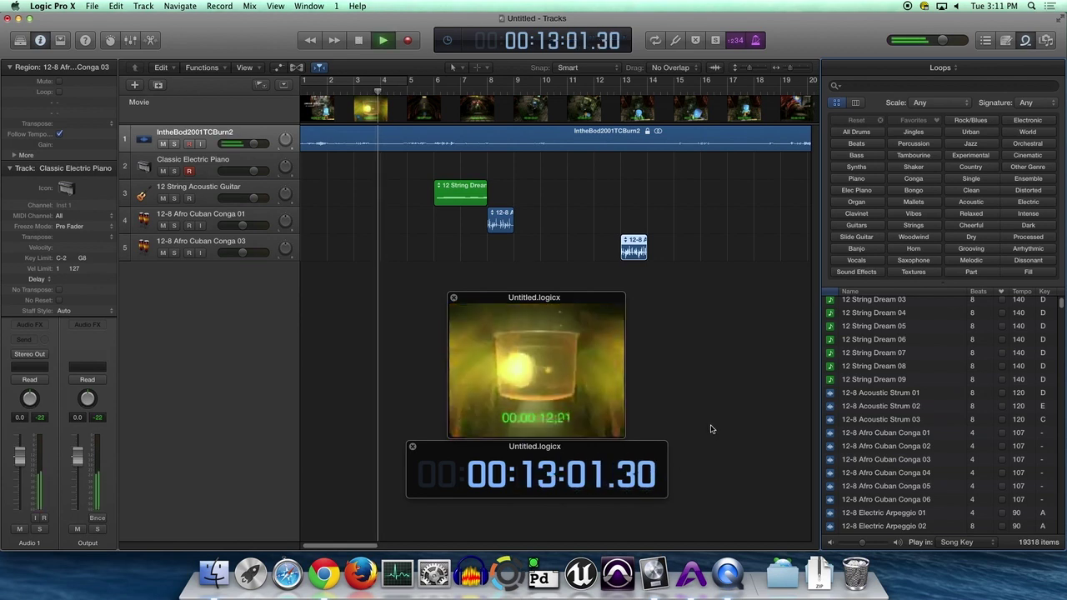
key("space")
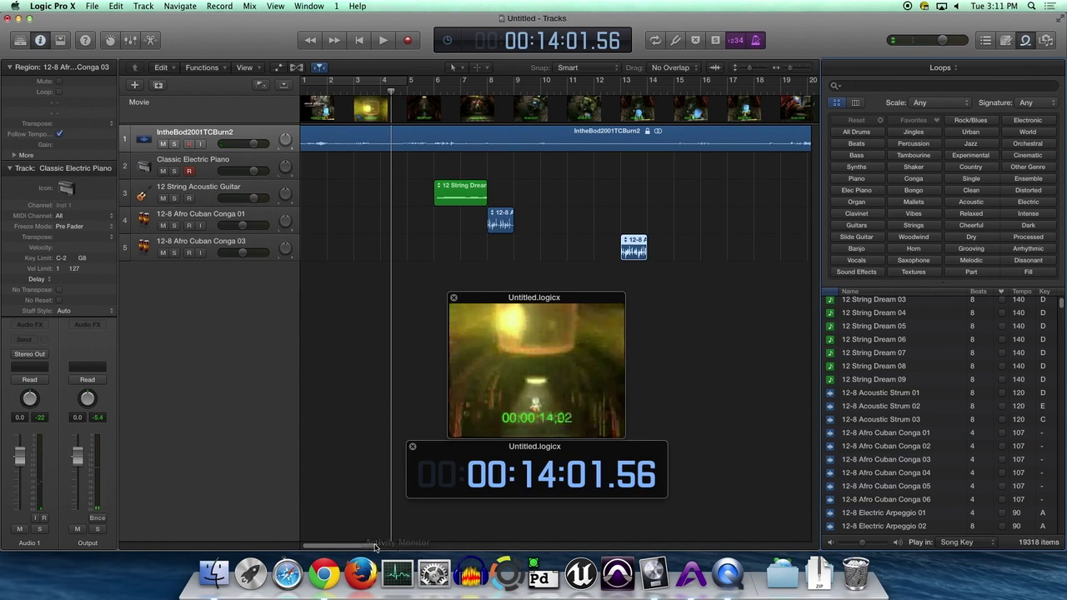
left_click_drag(374, 546, 455, 549)
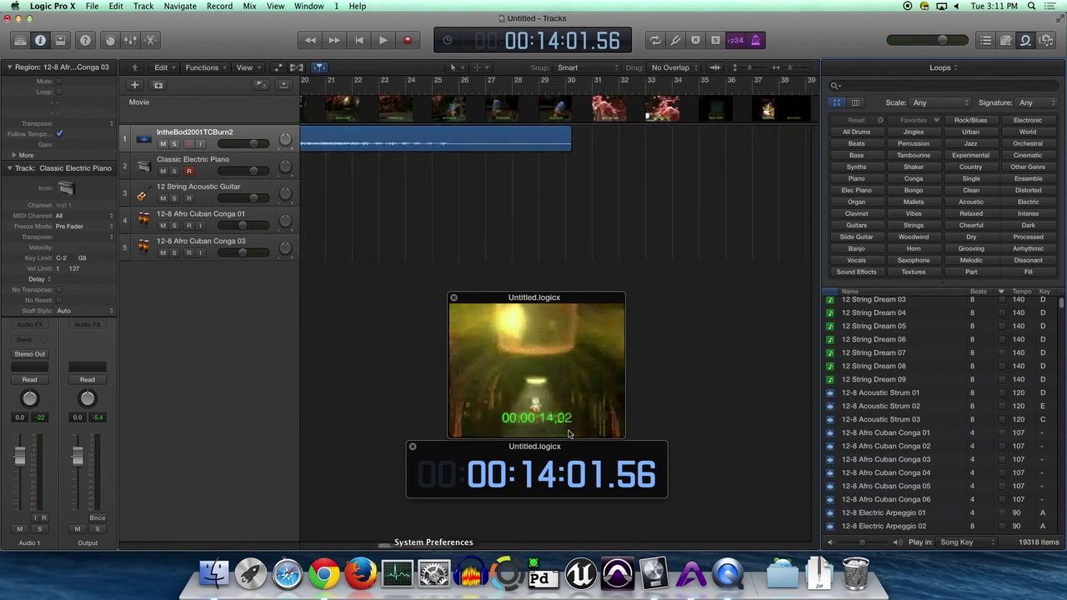
Play near bar 37, then from bar 38, stopping at 01:22:08.19 on the Savage Frog title
left_click(770, 95)
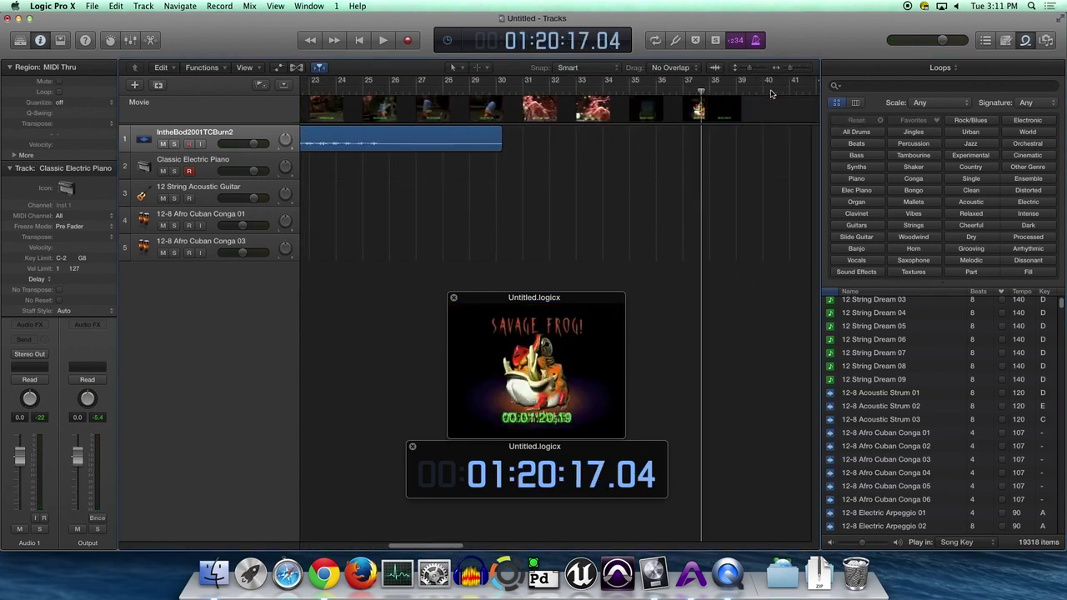
key("space")
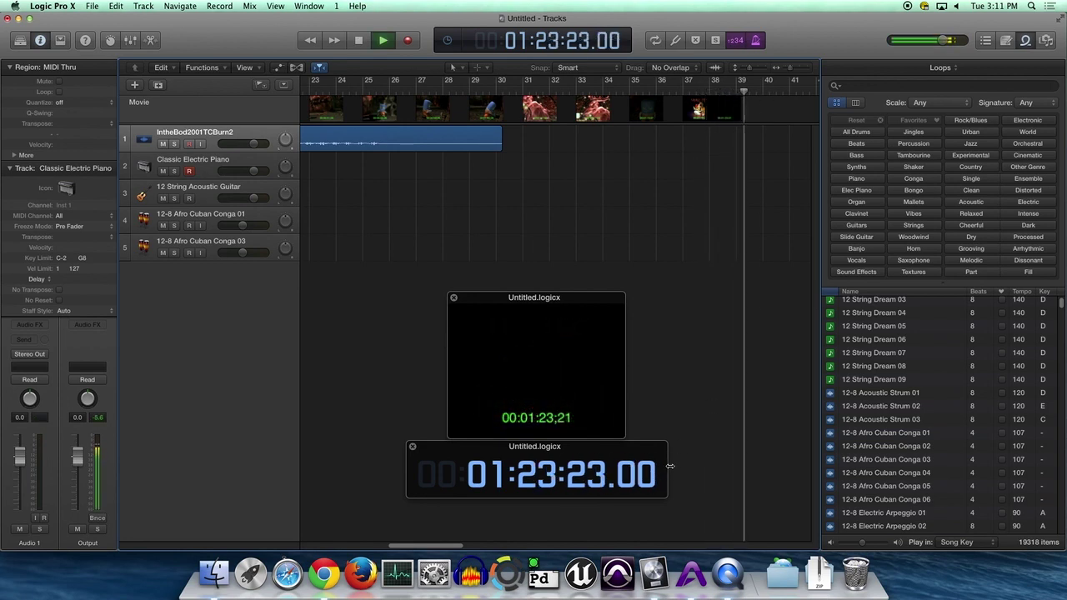
key("space")
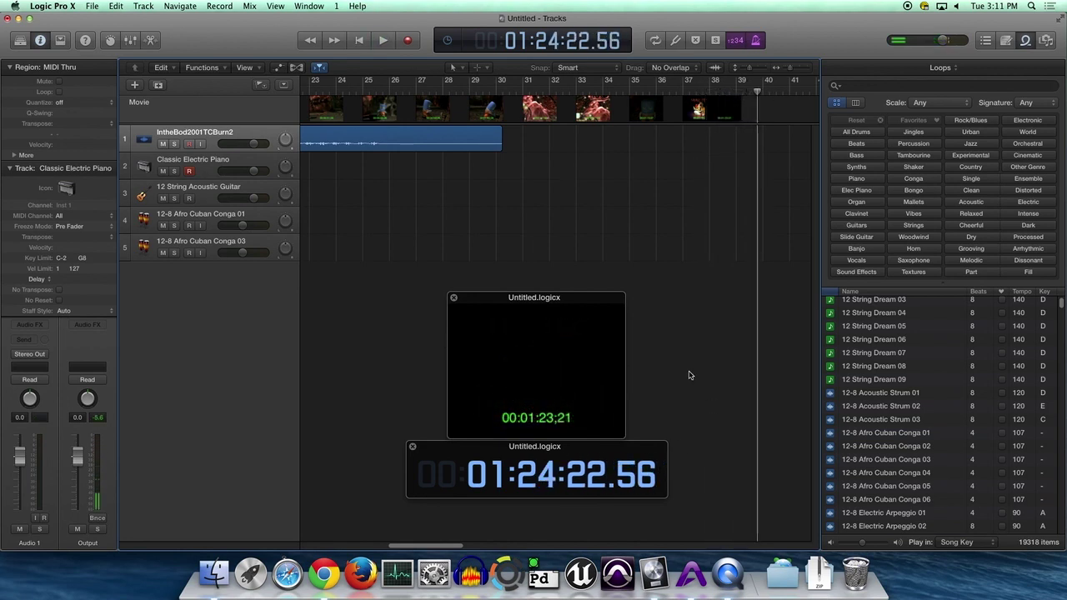
left_click(710, 92)
key("space")
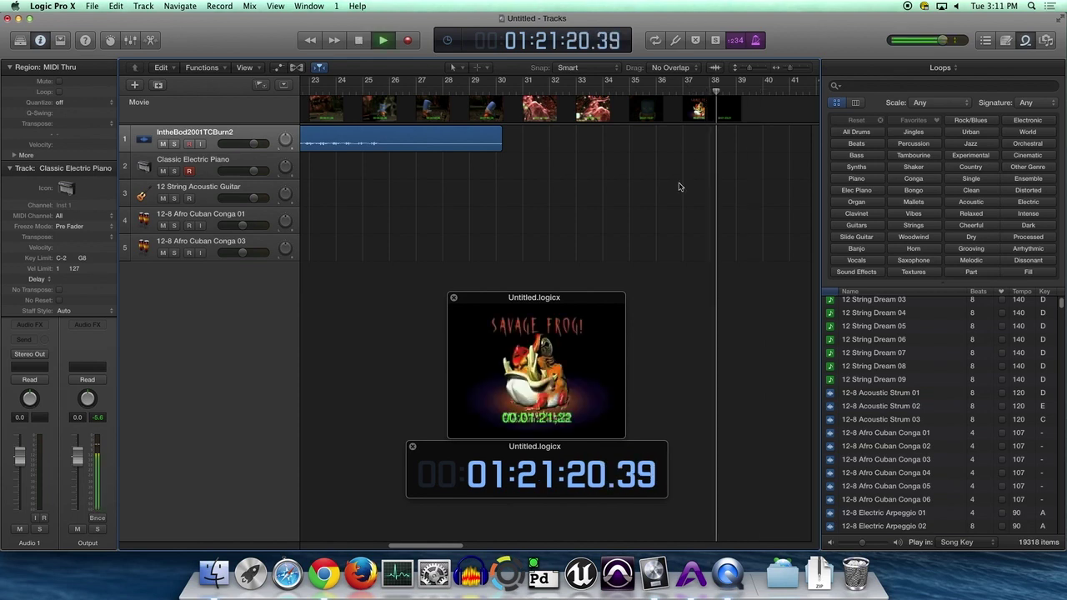
key("space")
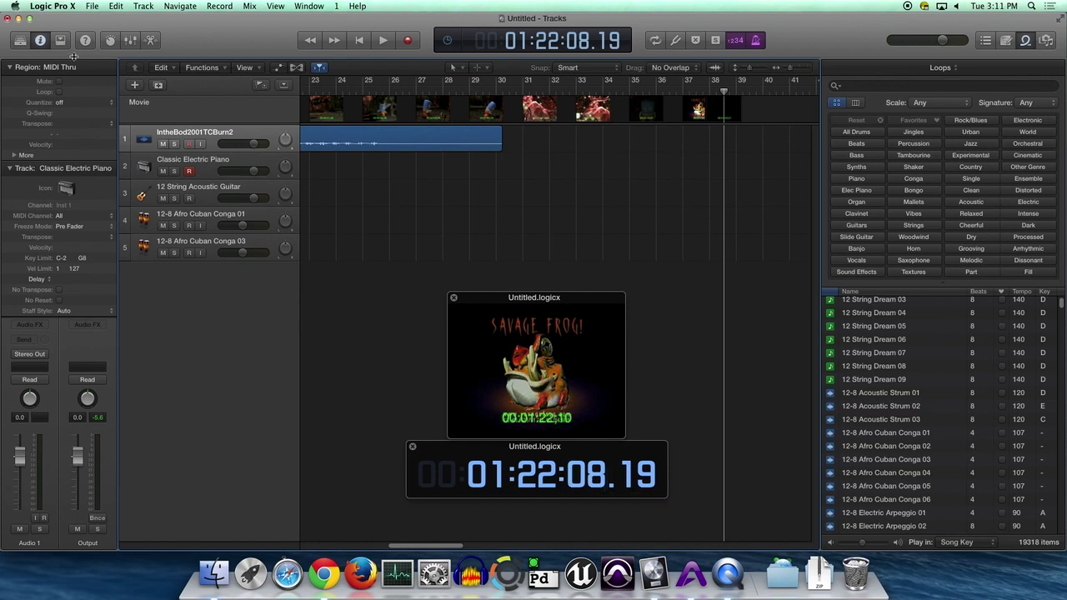
left_click(91, 8)
Change the project frame rate to 29.97d drop-frame, so clocks read 01:22;10.19
mouse_move(152, 172)
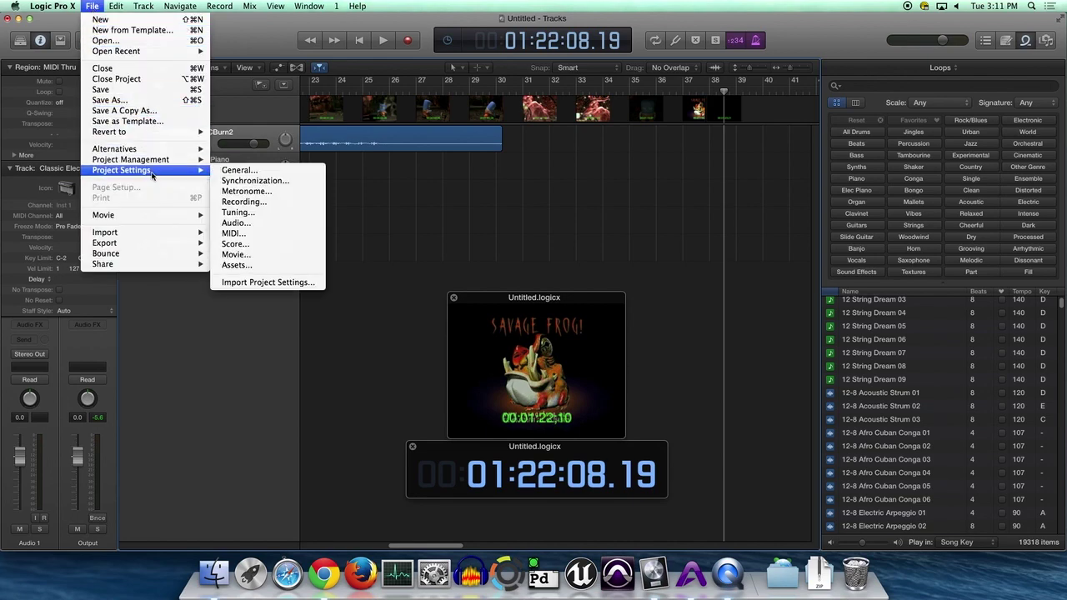
left_click(255, 181)
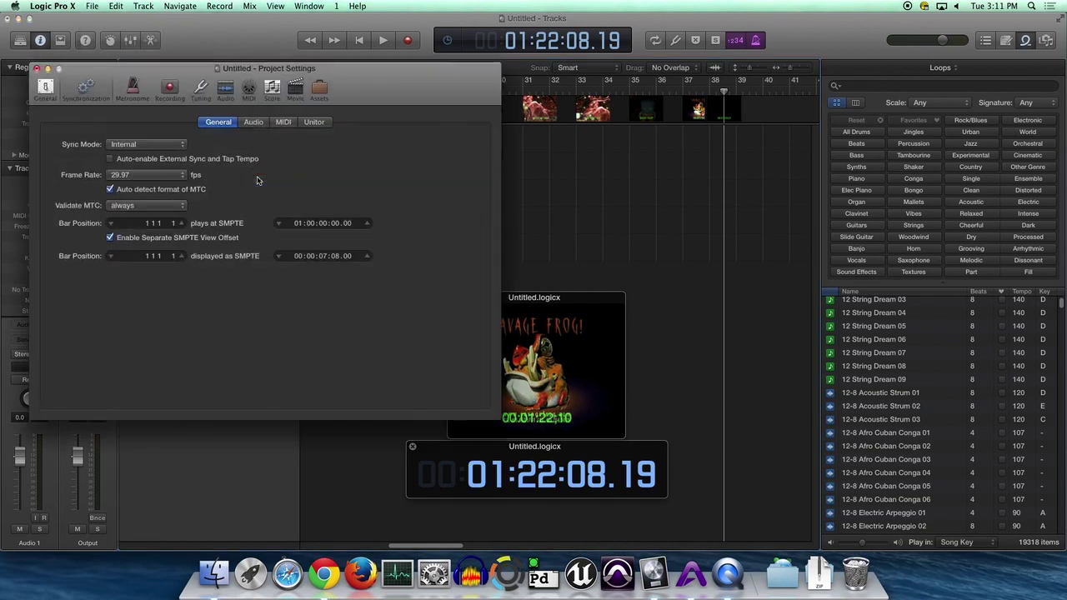
left_click(175, 176)
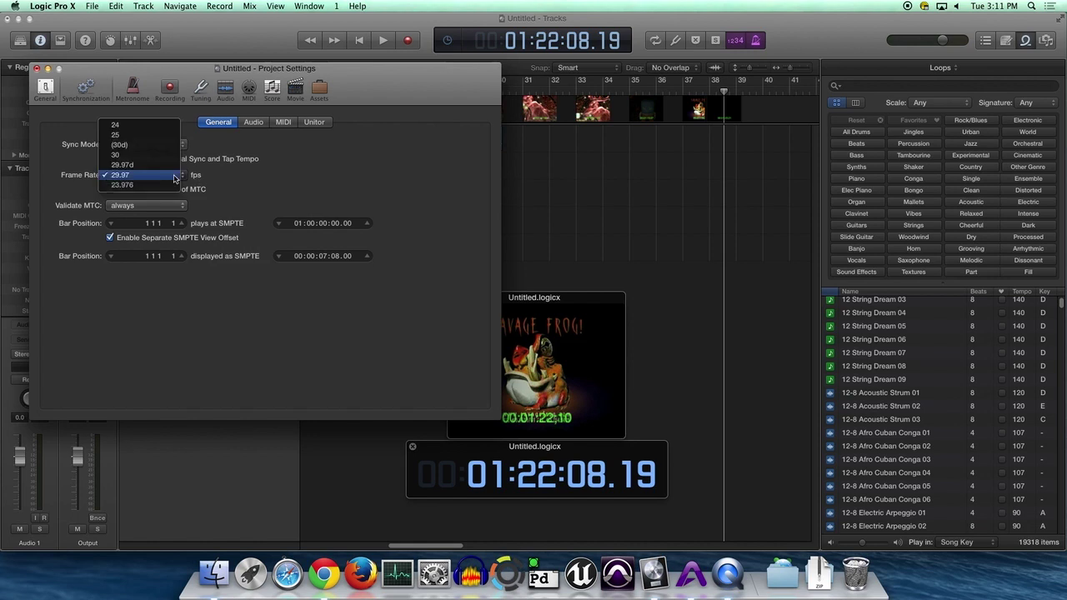
left_click(169, 165)
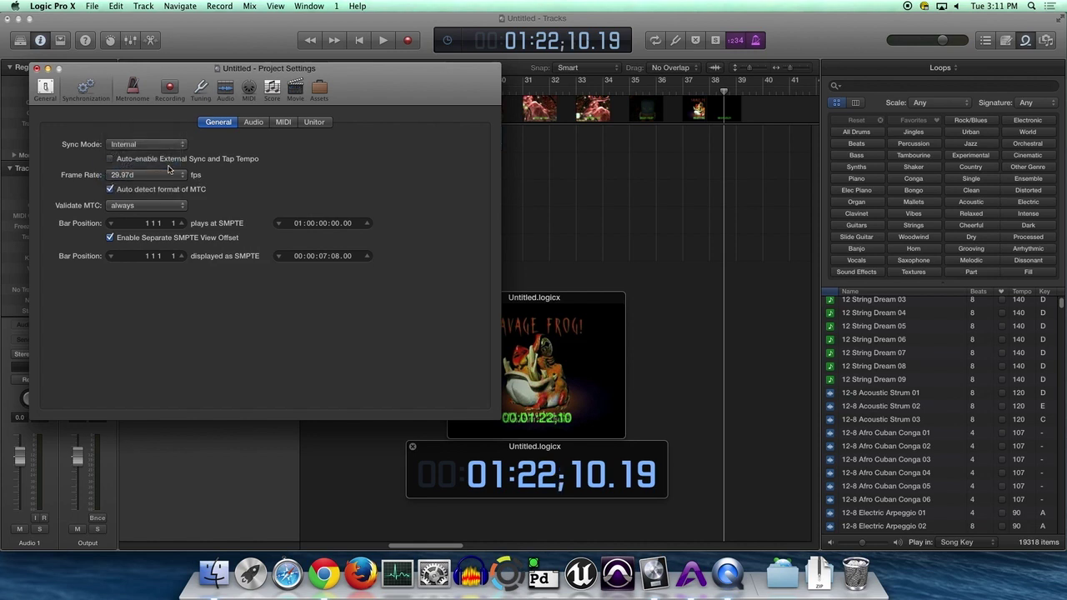
Close Project Settings and play briefly from around bar 28 to compare the clocks with the movie
left_click(36, 69)
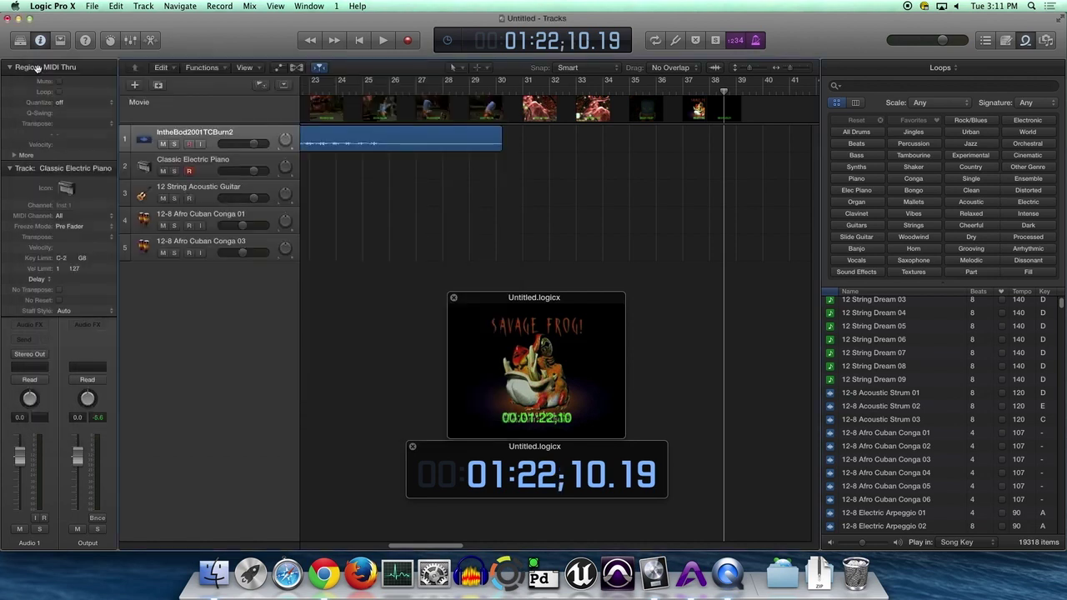
left_click(443, 90)
left_click_drag(443, 90, 449, 94)
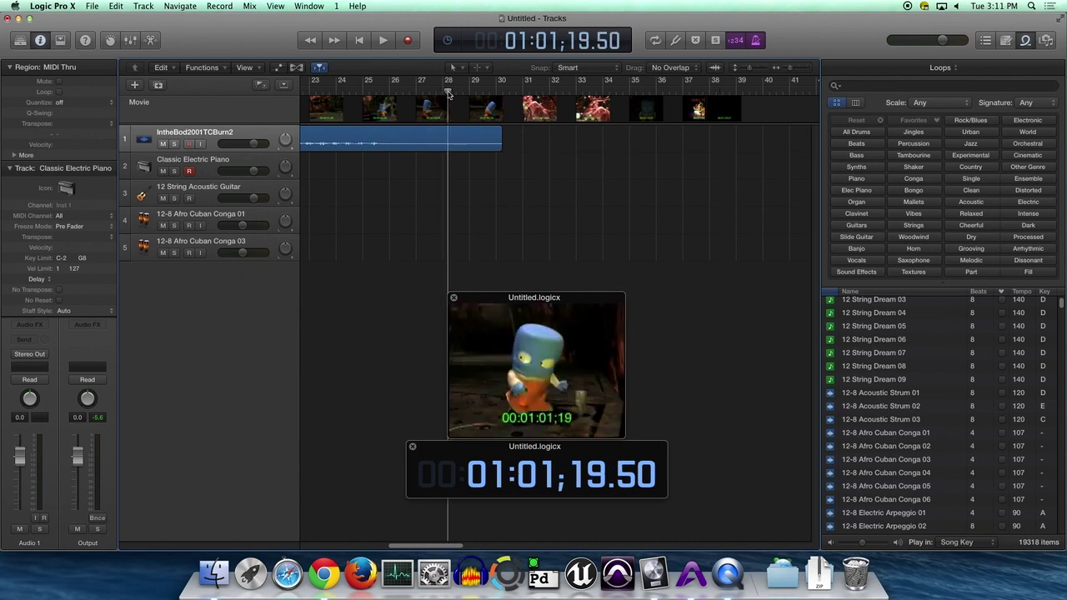
key("space")
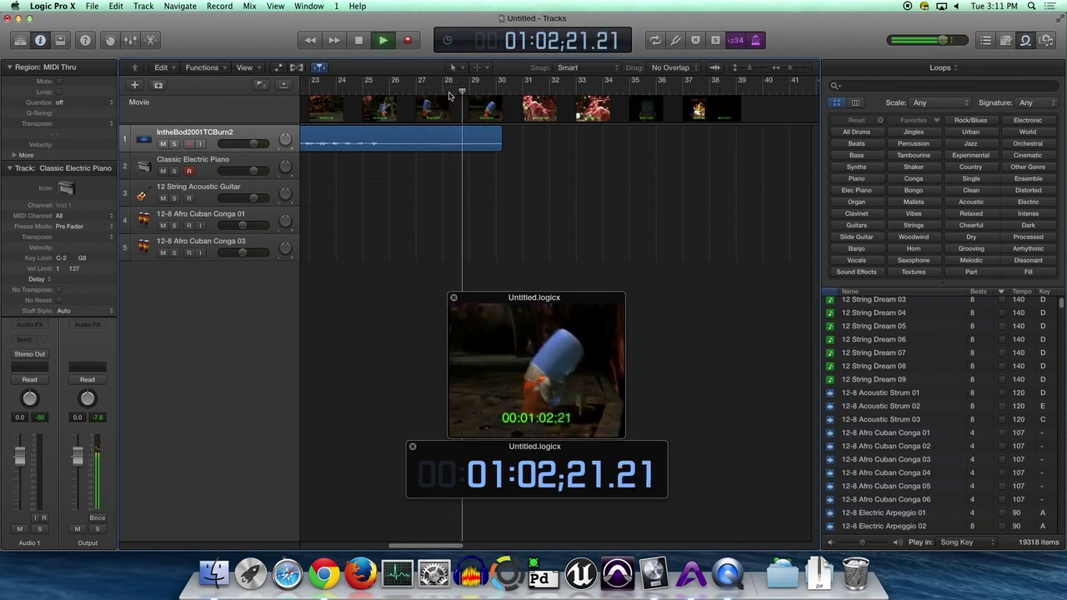
key("space")
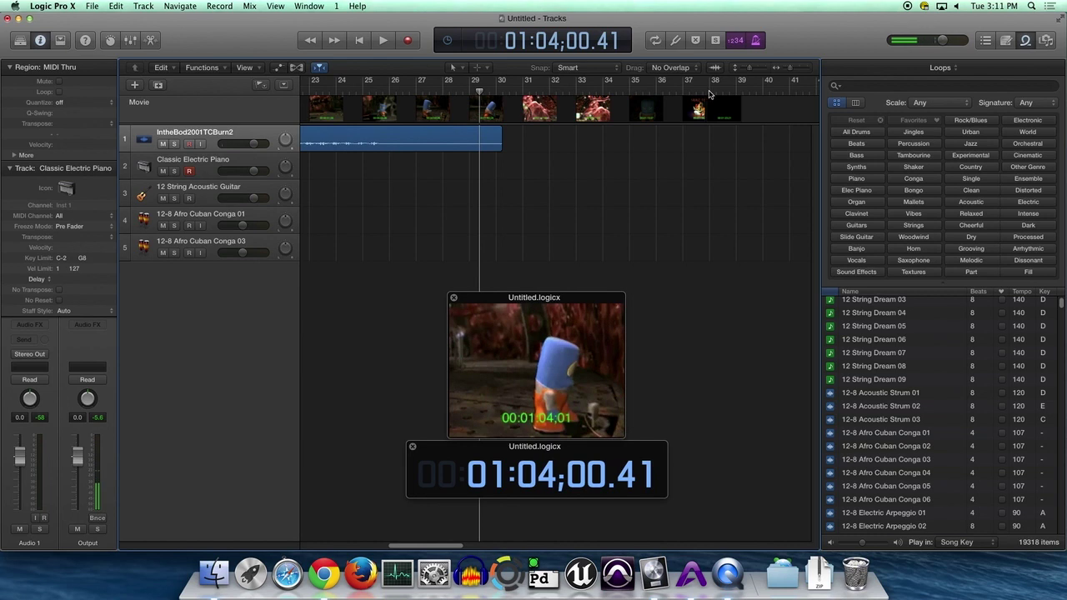
Play from bar 38, then park near the end at 01:23;00.18 against frame 00:01:23;00
left_click(710, 92)
key("space")
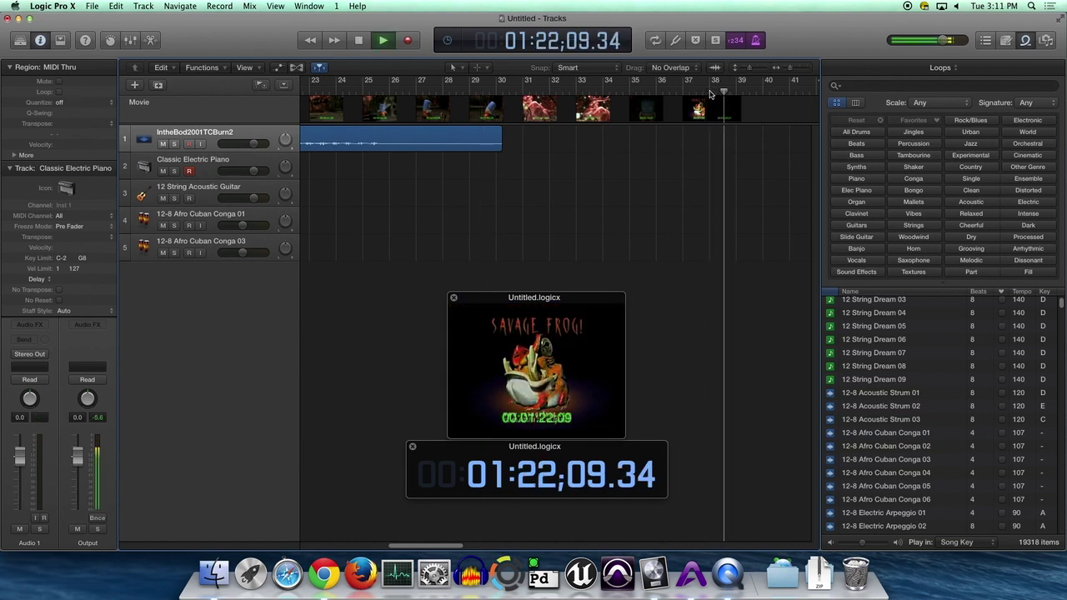
key("space")
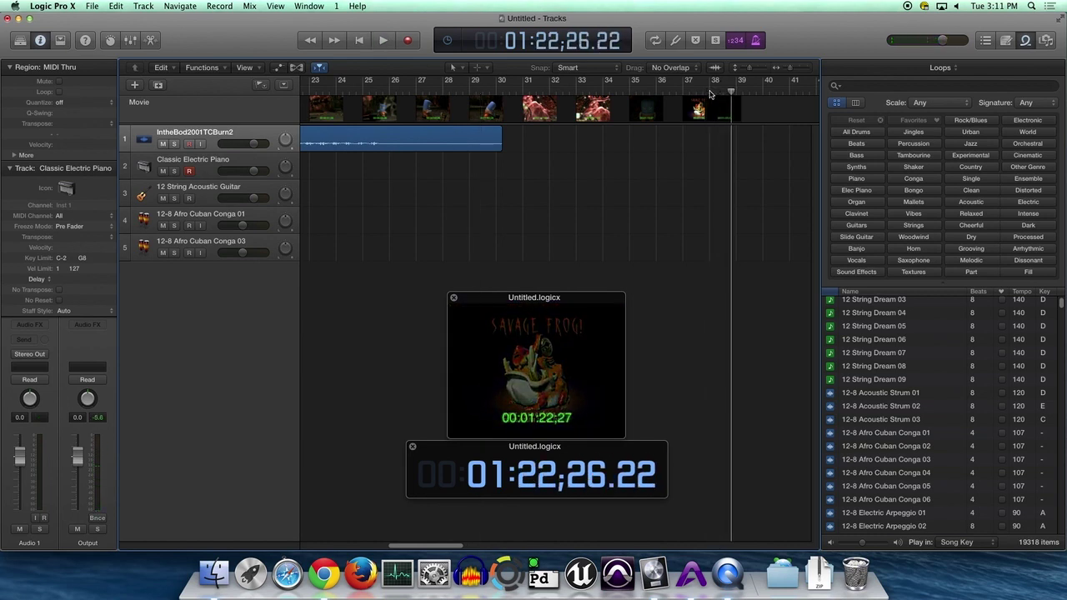
key("space")
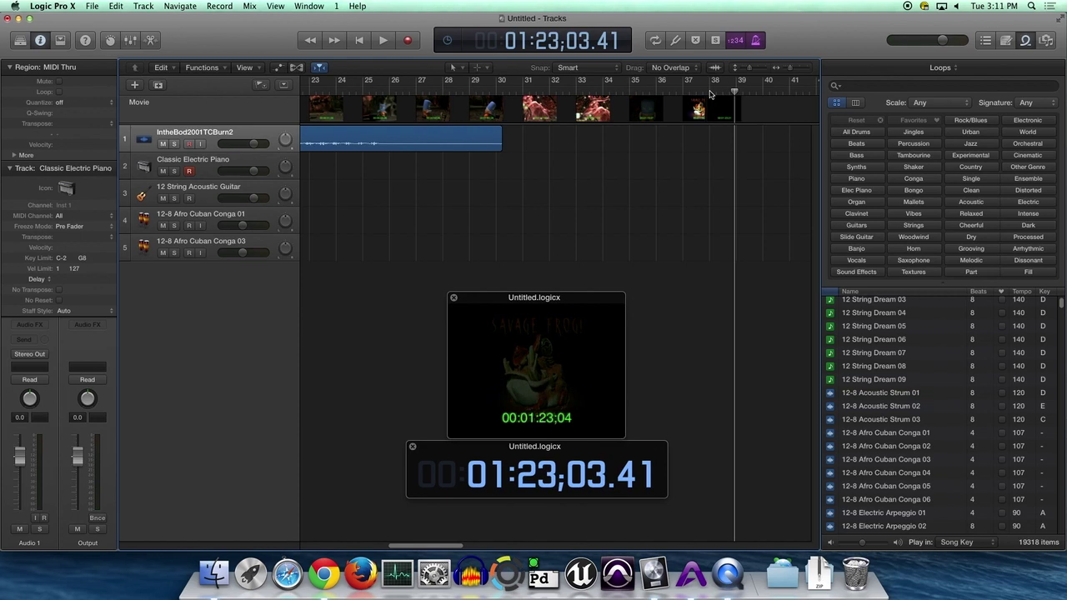
key("space")
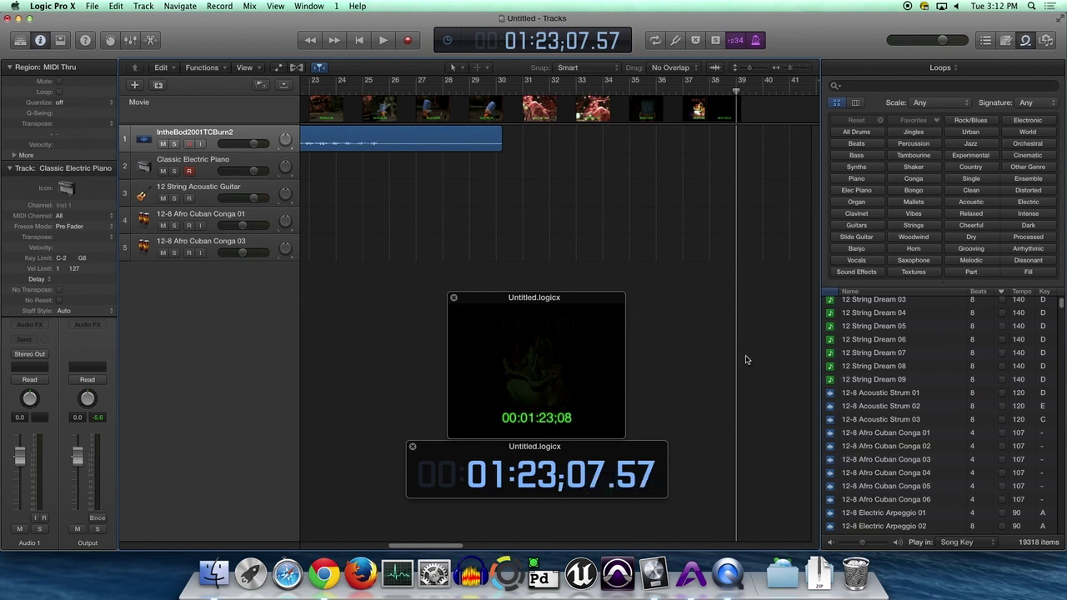
left_click(710, 93)
left_click(733, 93)
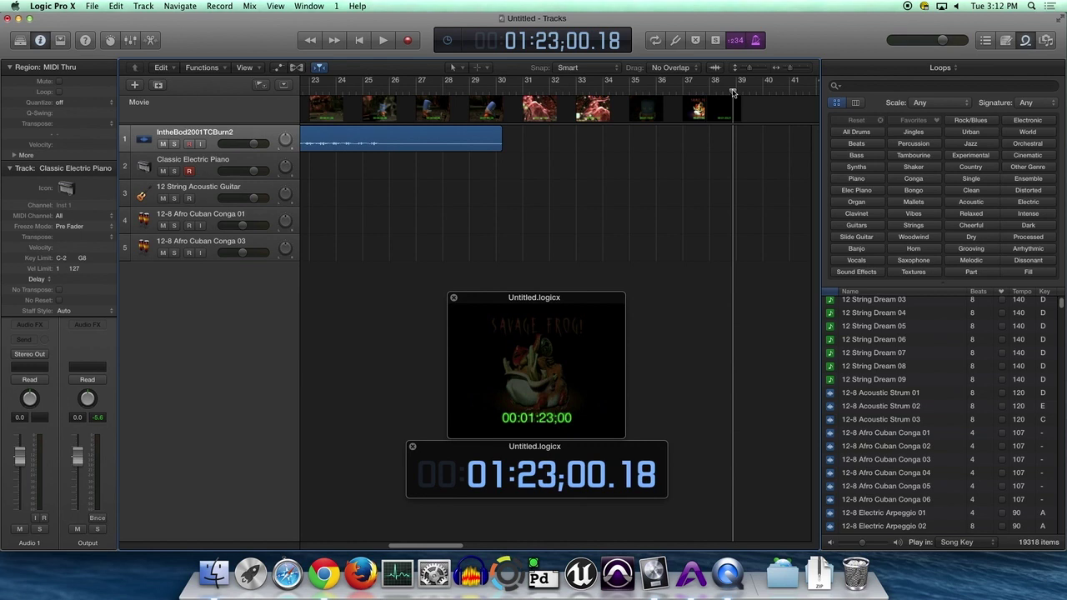